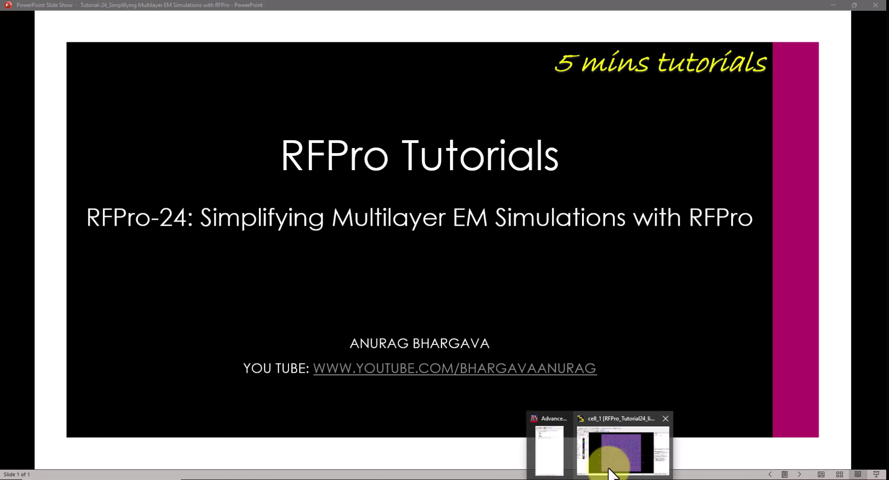
Return to cell_1 and review its FR_4 substrate stack of cond–cond2 metal layers and vias.
click(604, 475)
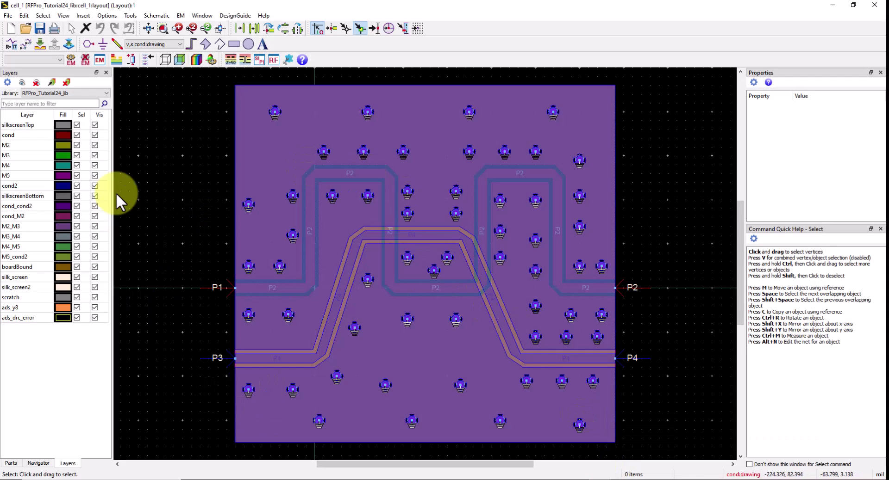
click(119, 58)
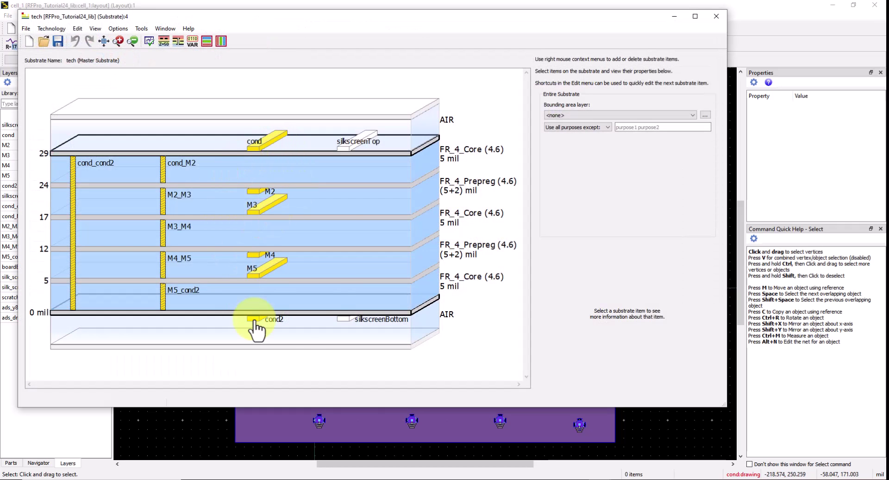
right_click(327, 207)
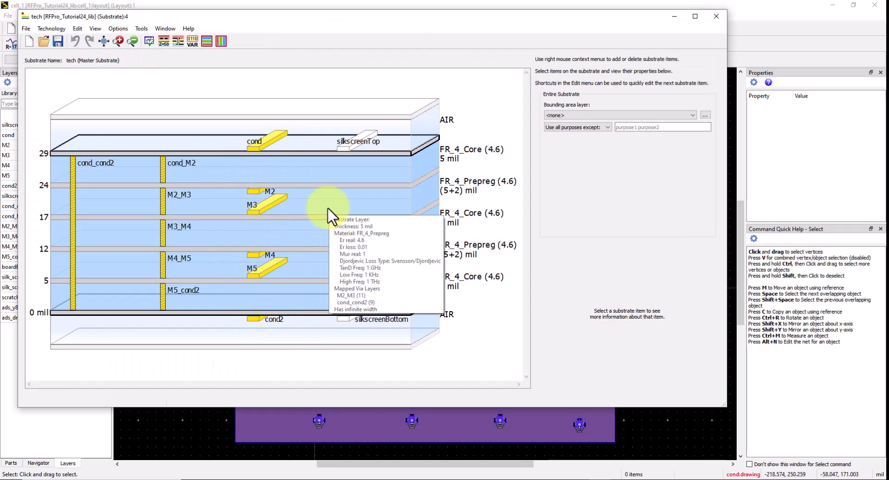
click(351, 297)
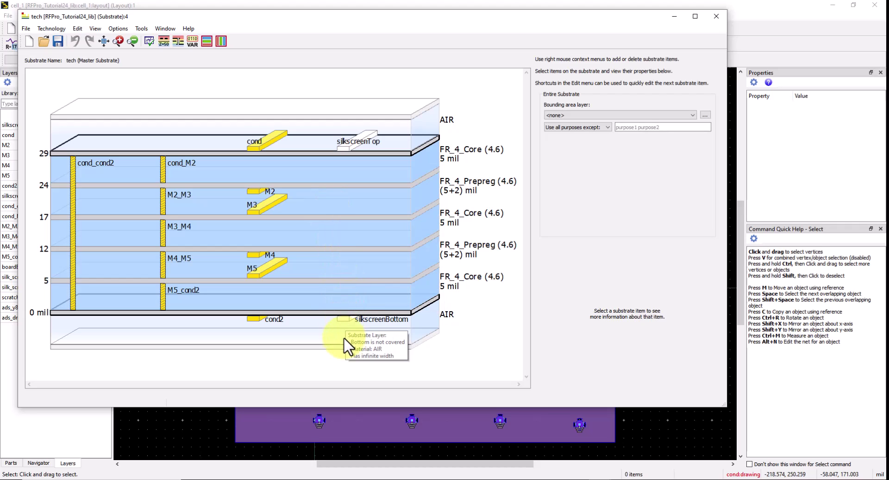
mouse_move(345, 361)
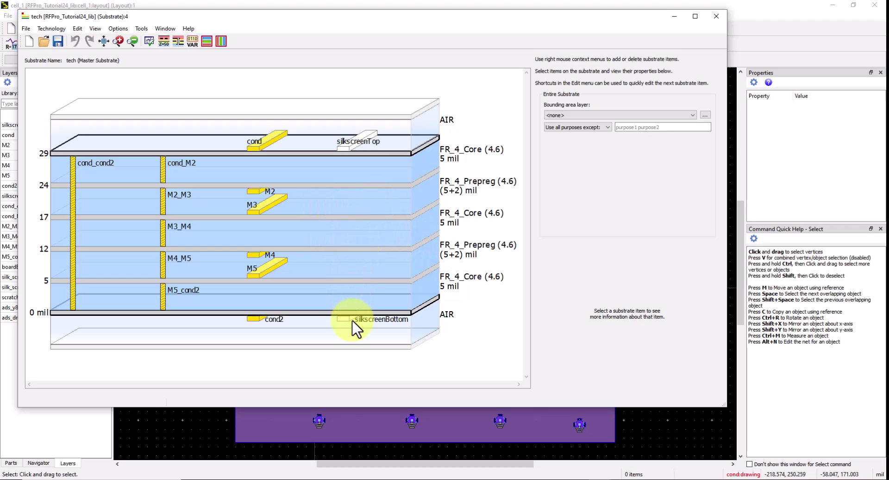
mouse_move(352, 321)
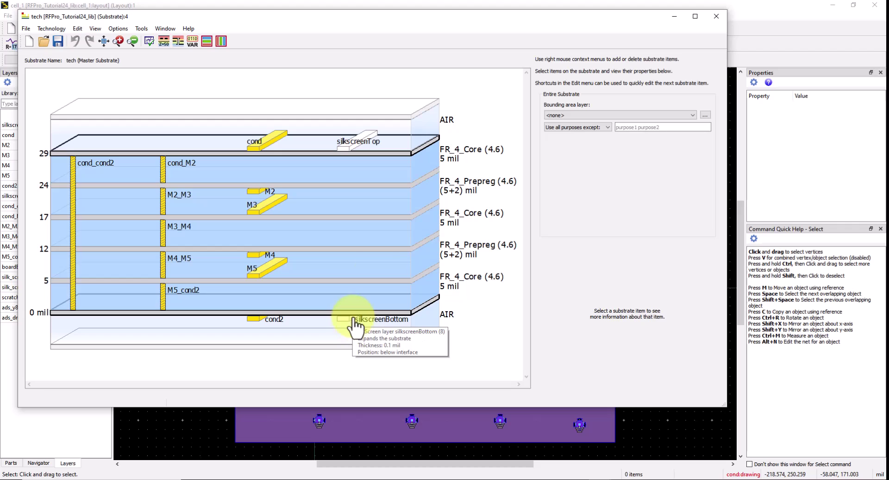
click(715, 18)
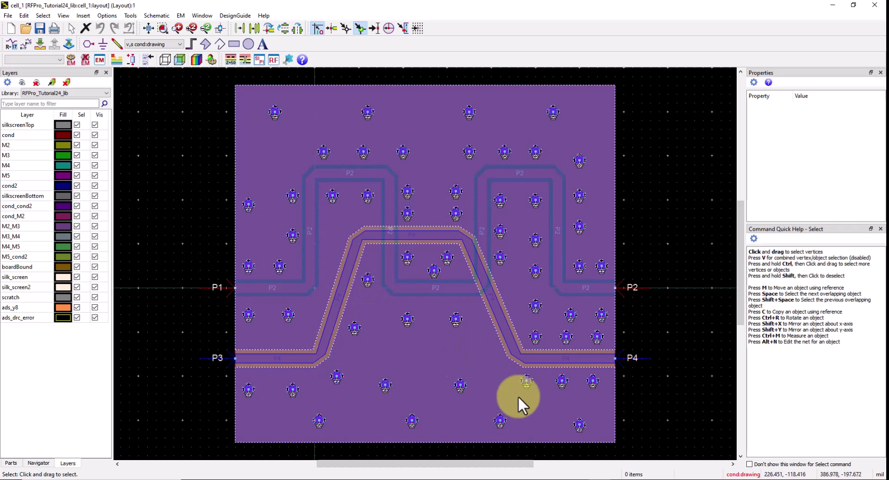
Bring RFPro forward, tilt the layout into 3D and spread the layers apart at x9.
click(570, 457)
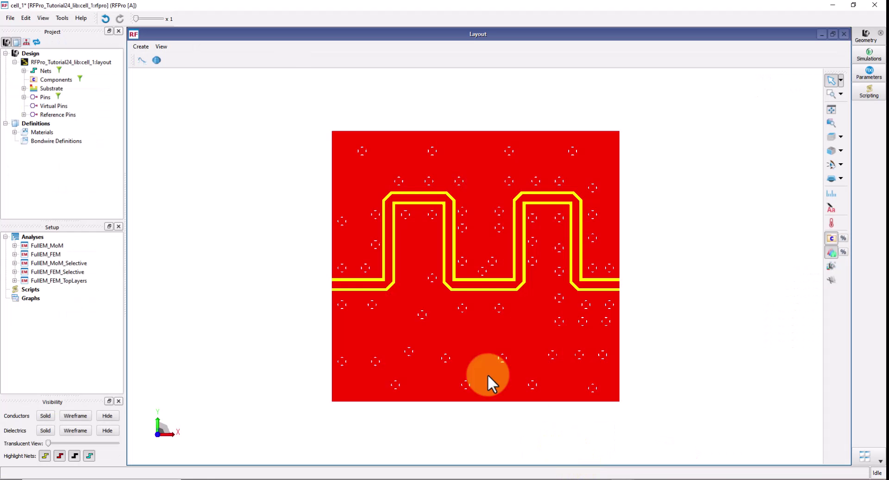
drag(496, 359, 522, 307)
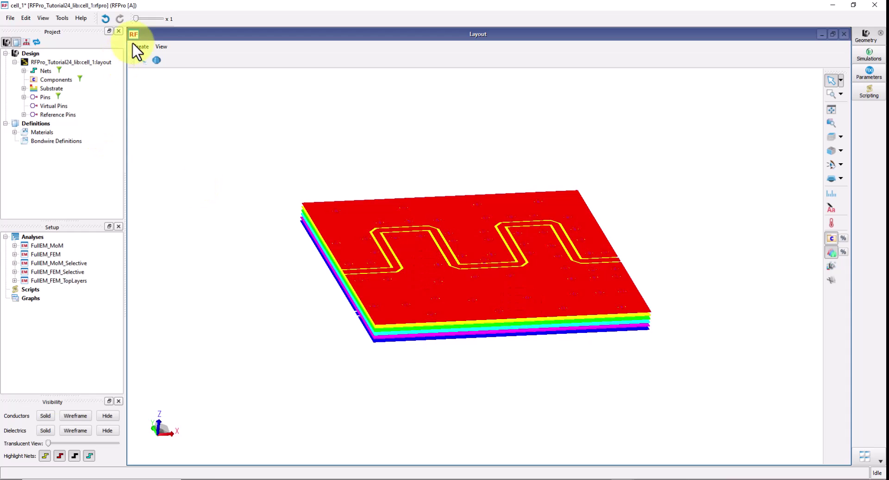
drag(135, 18, 139, 19)
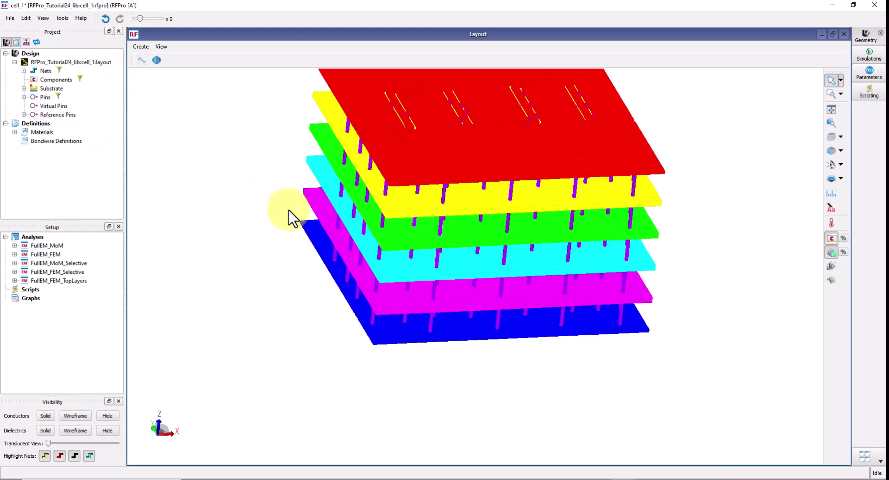
Orbit the exploded six-layer stack to inspect the vias running between layers.
drag(393, 195, 429, 257)
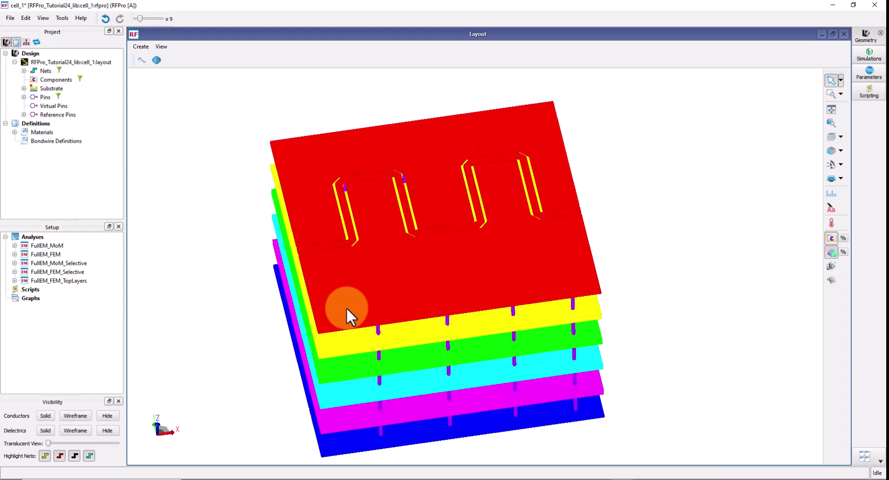
drag(351, 307, 376, 276)
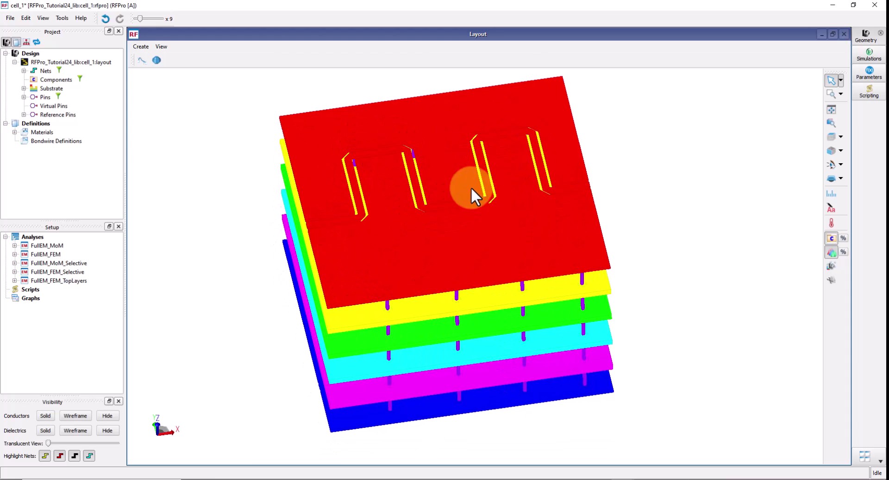
mouse_move(545, 186)
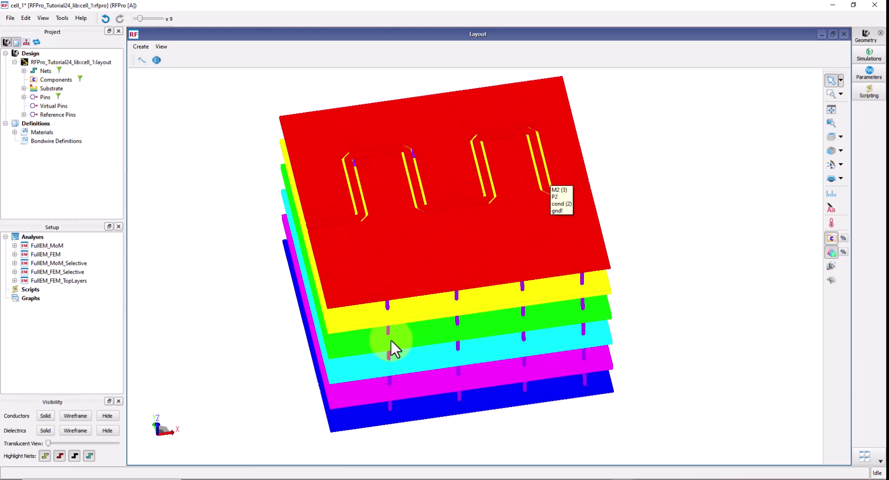
drag(390, 340, 373, 313)
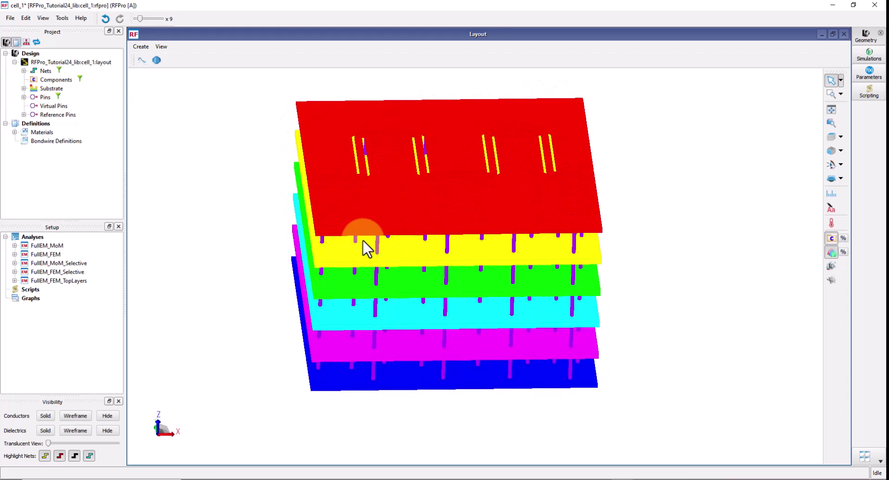
drag(362, 239, 371, 232)
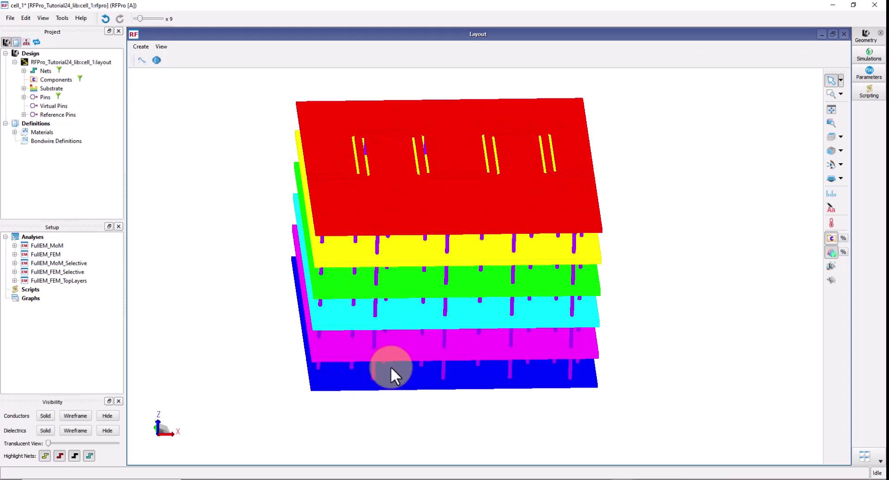
drag(391, 368, 393, 342)
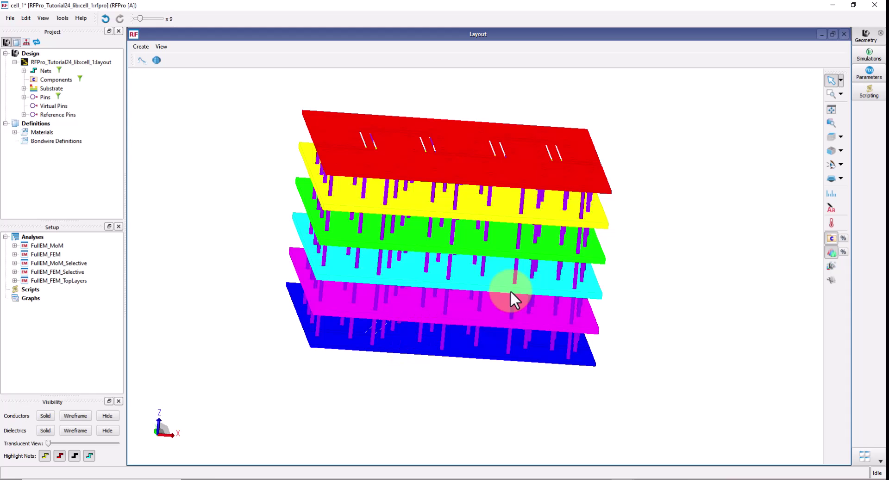
mouse_move(351, 303)
mouse_down()
mouse_move(342, 296)
mouse_move(346, 312)
mouse_up()
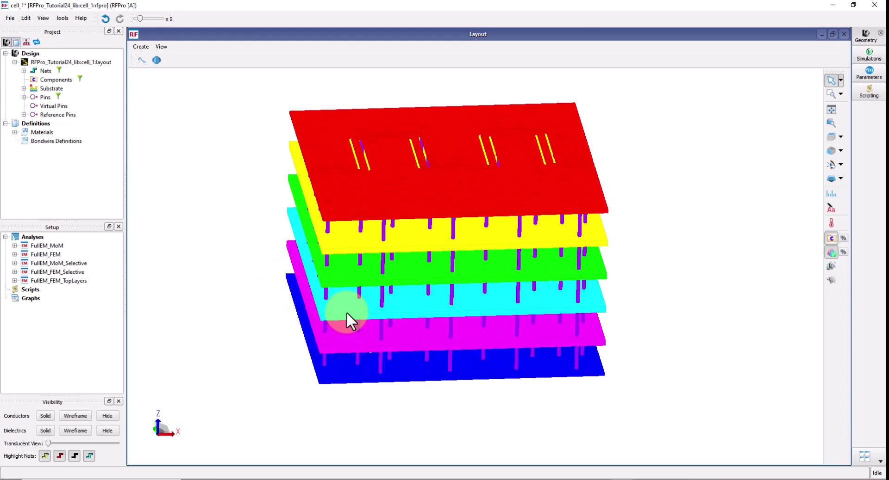
Expand the Substrate's Conductors, Vias and Dielectrics lists in the Project tree.
click(24, 89)
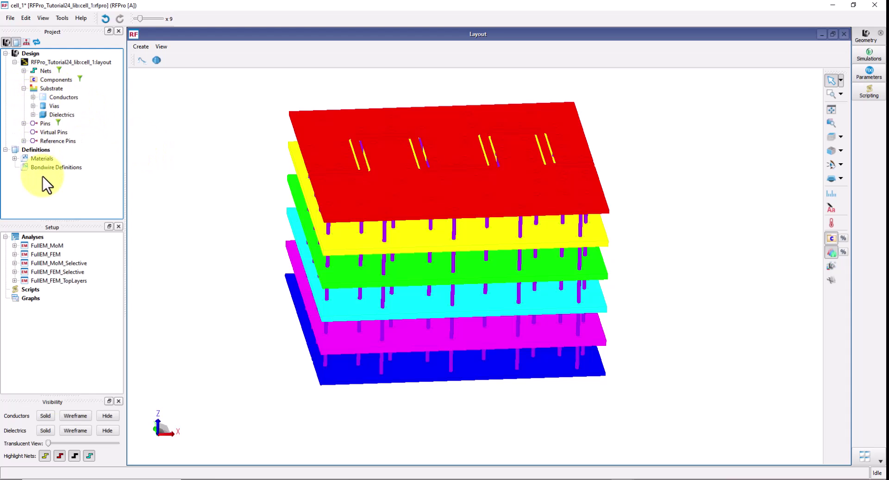
click(33, 97)
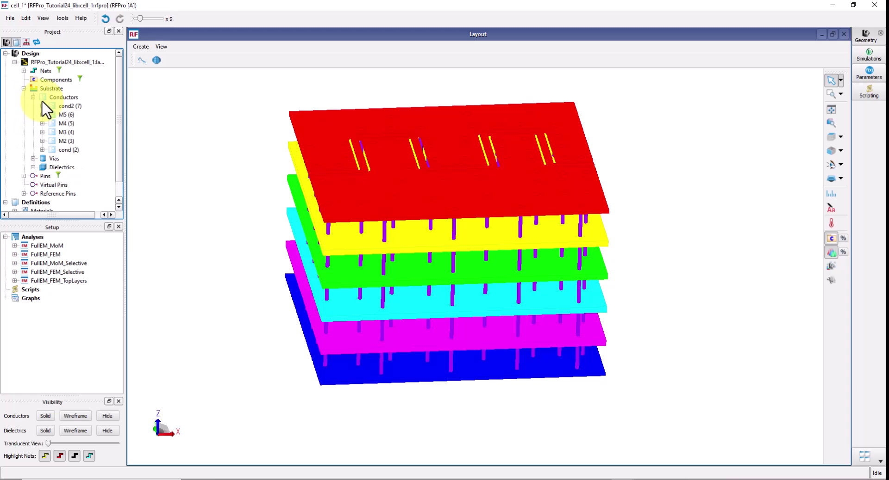
click(33, 158)
click(33, 159)
click(33, 167)
scroll(89, 159, down, 2)
scroll(89, 159, up, 2)
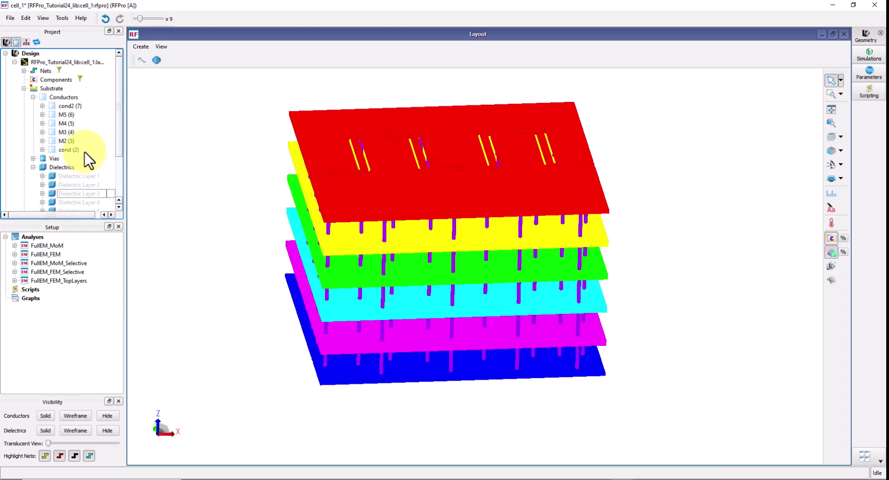
scroll(88, 159, down, 1)
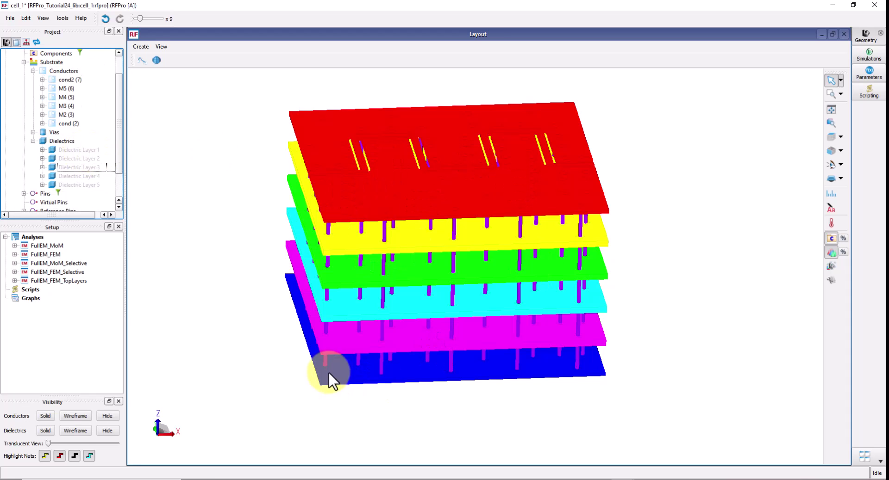
Select conductor layers cond2 through M3 and view them outlined in the 3D stack.
click(76, 81)
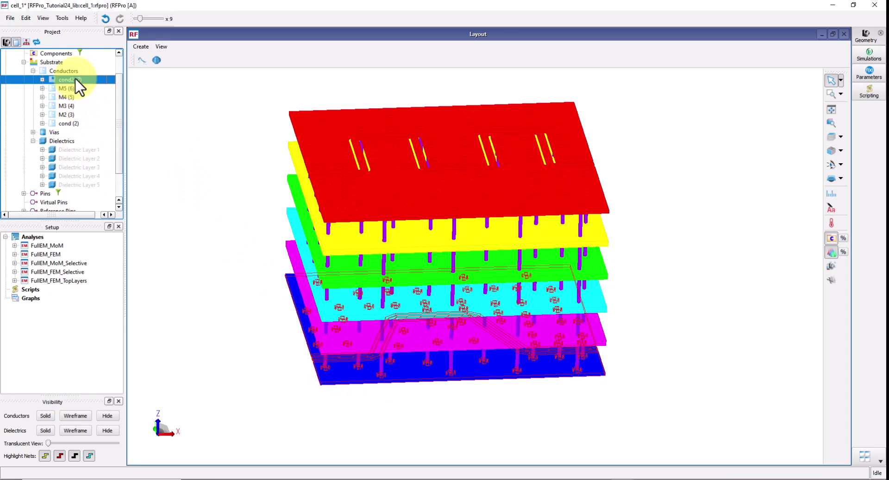
shift+click(72, 107)
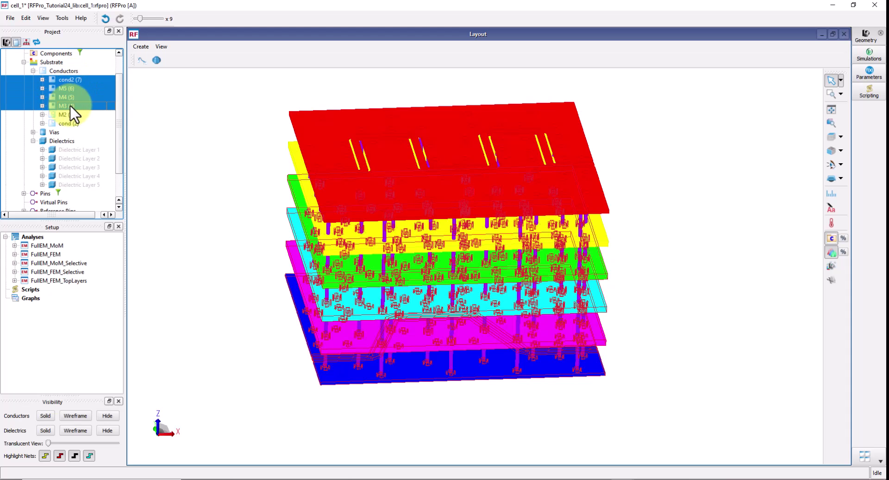
drag(388, 304, 338, 212)
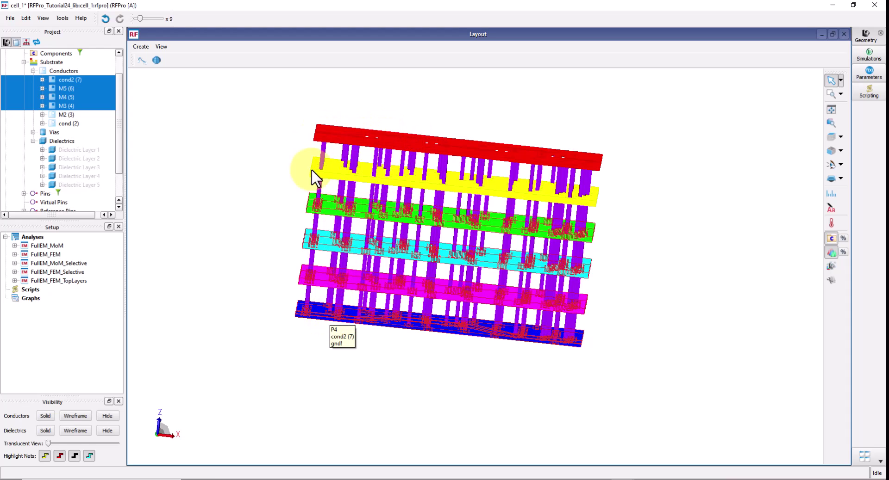
drag(292, 178, 294, 225)
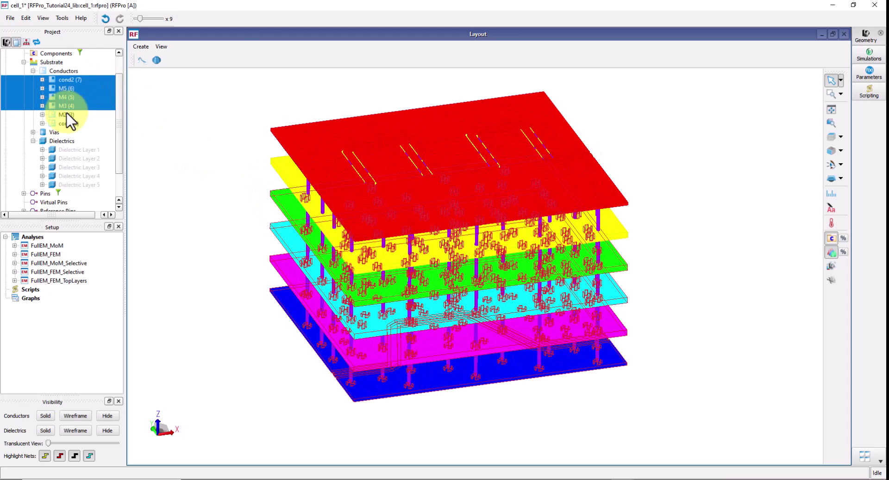
Exclude the selected conductor layers cond2, M5, M4 and M3 from the mesh.
right_click(60, 88)
mouse_move(79, 97)
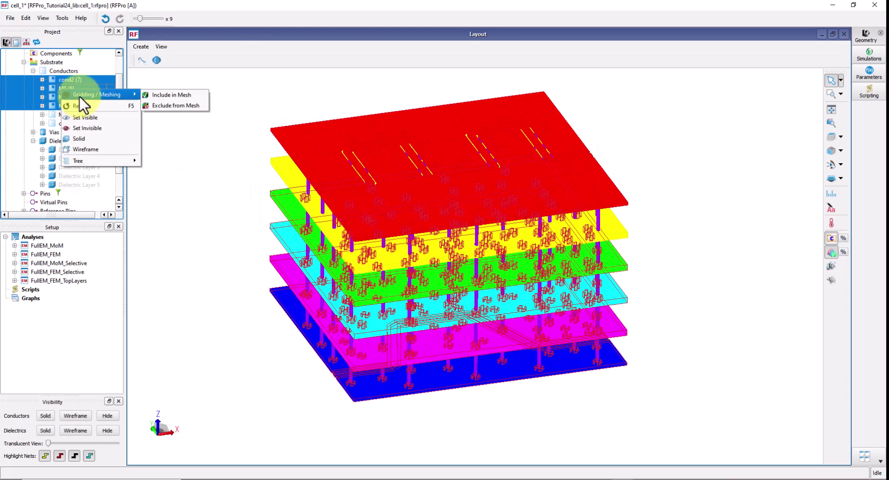
click(164, 106)
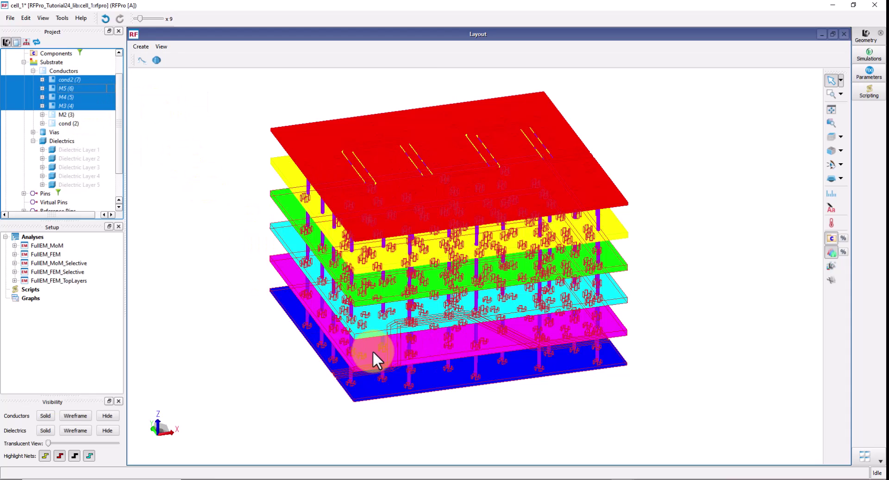
mouse_move(370, 352)
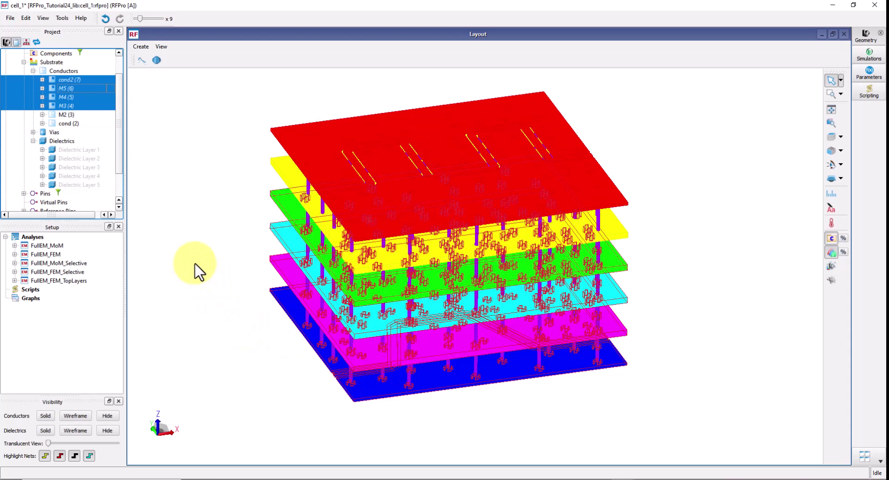
click(168, 142)
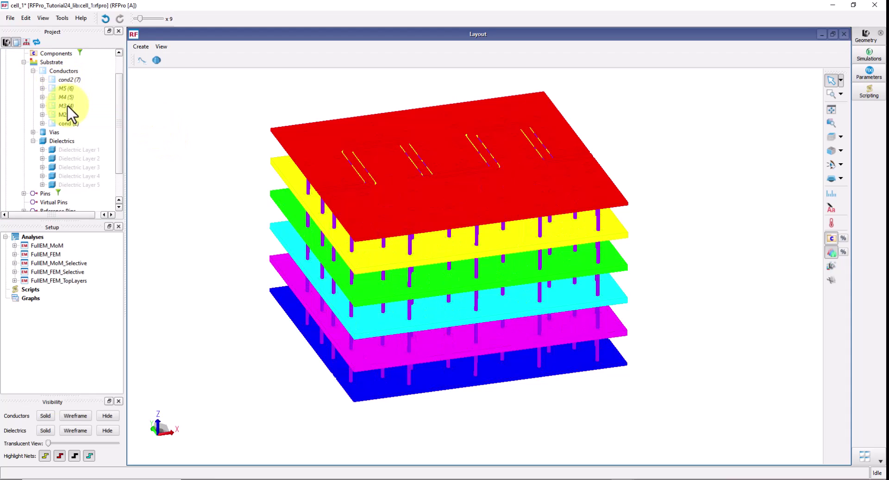
Set cond2 through M3 invisible and check the nets on the remaining M2 and cond layers.
click(70, 80)
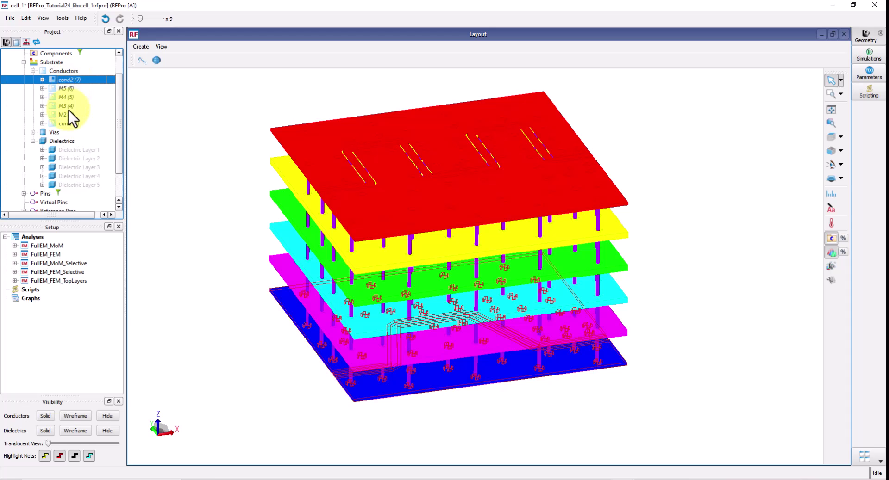
shift+click(70, 106)
right_click(68, 89)
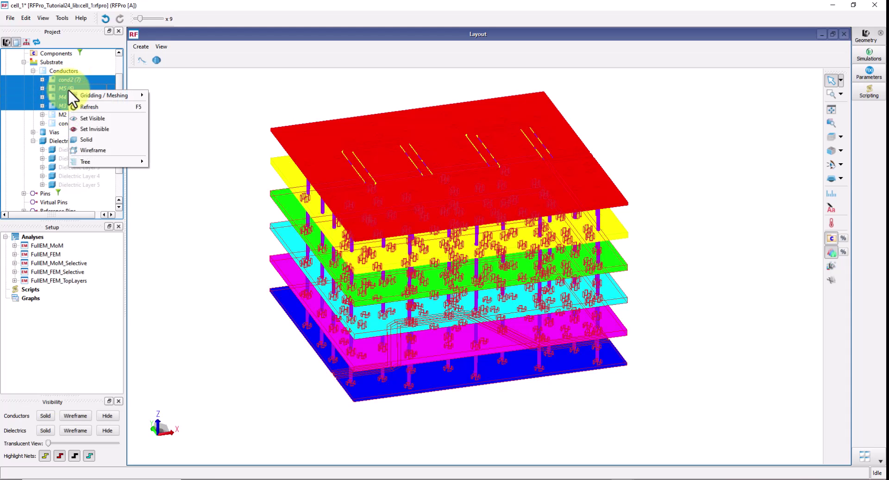
click(84, 127)
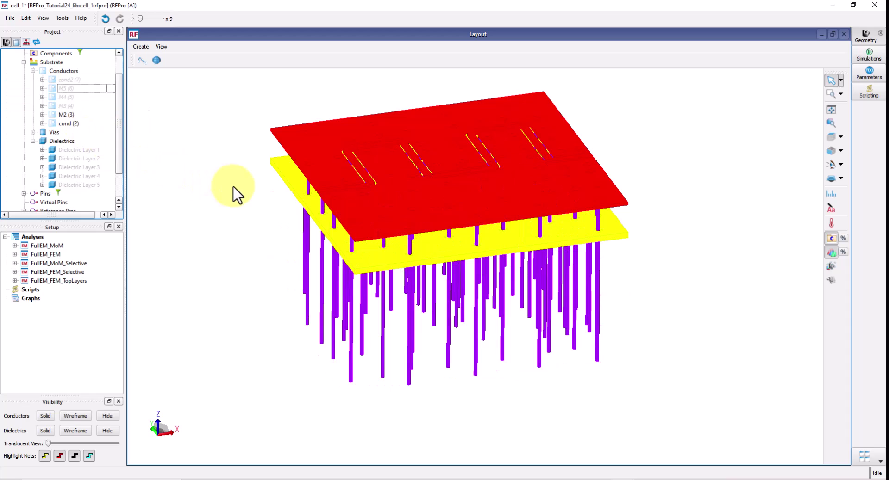
drag(232, 192, 443, 314)
click(423, 217)
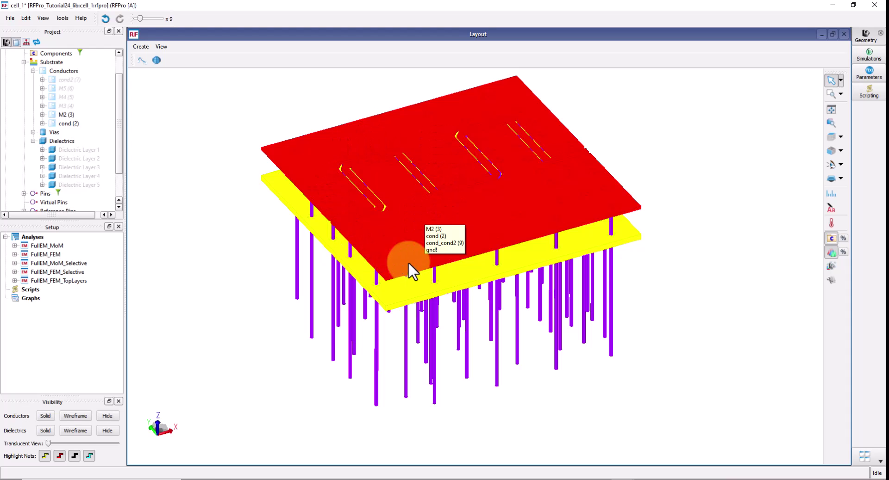
click(420, 170)
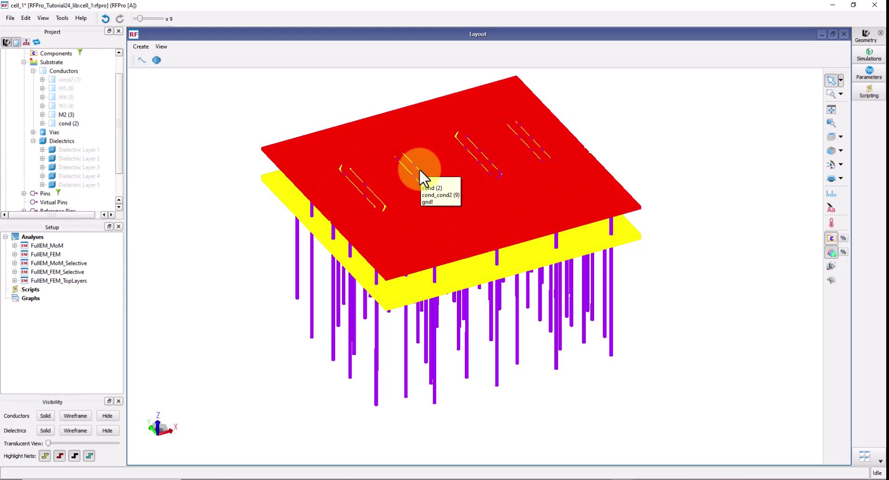
Switch to front view and exclude Dielectric Layers 1–3 from the mesh.
click(80, 150)
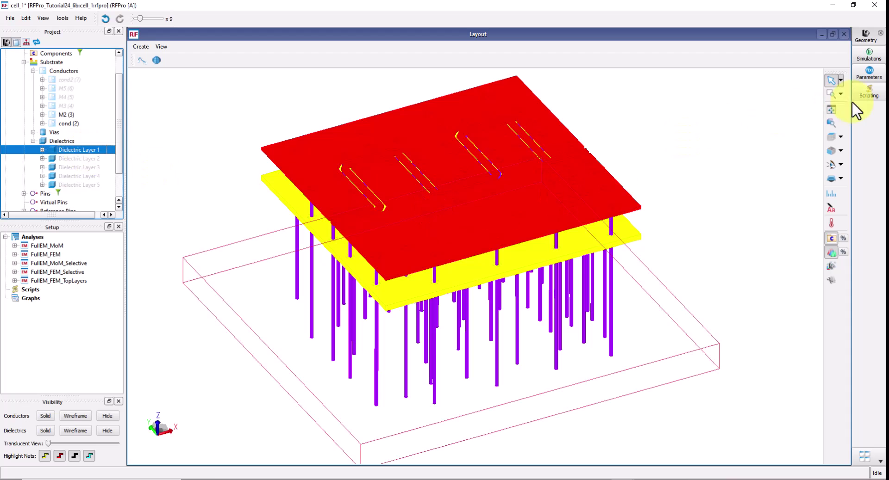
click(835, 138)
click(794, 146)
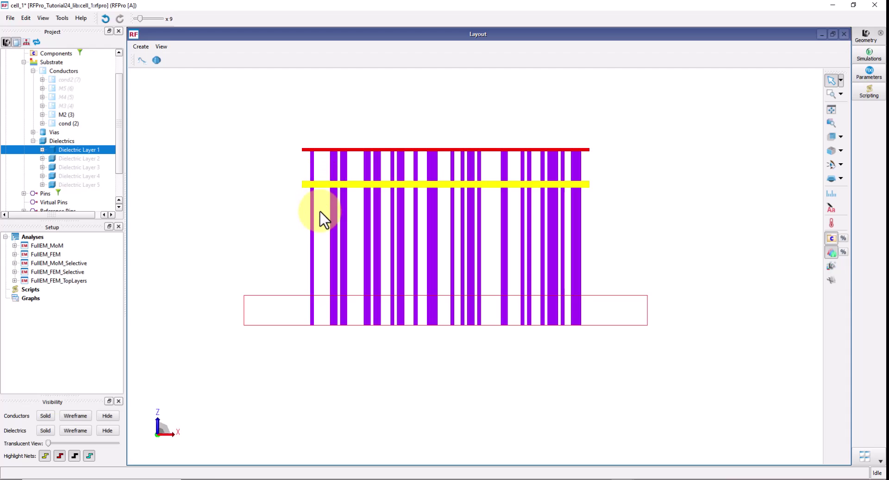
shift+click(95, 170)
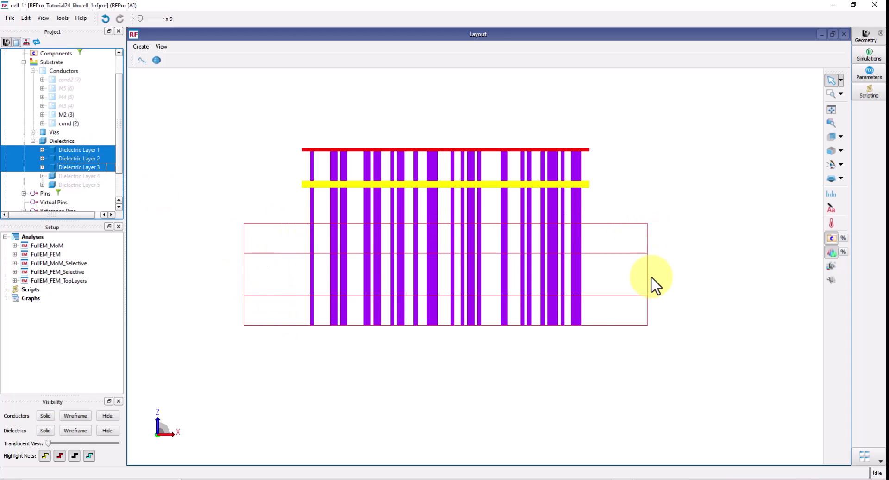
right_click(78, 156)
mouse_move(94, 162)
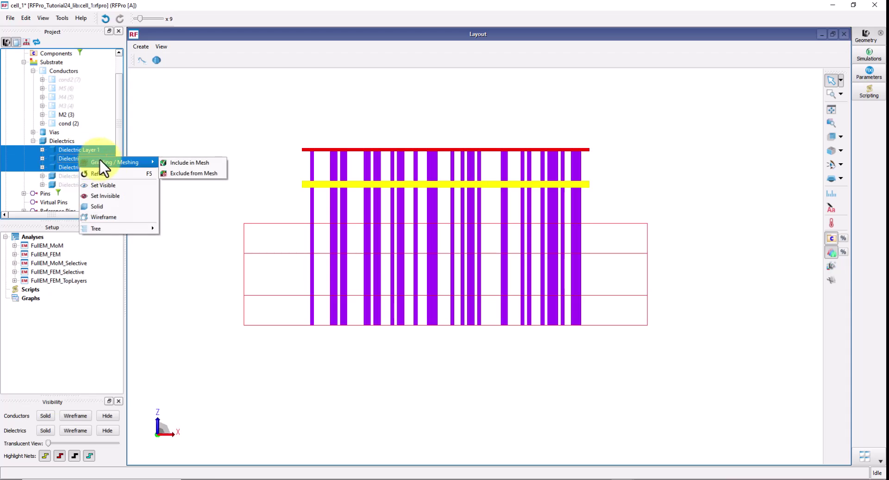
click(175, 175)
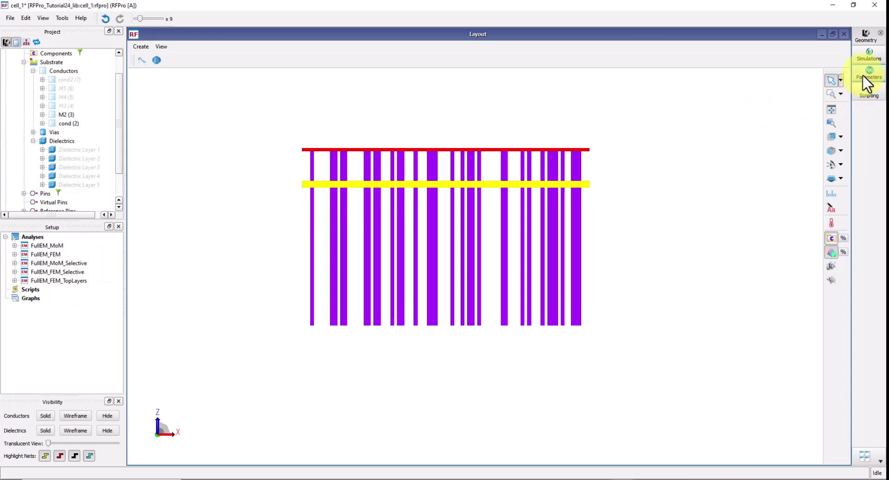
Read the FullEM_MoM log: reduced matrix size 12125 and simulation time 18:50.
click(870, 56)
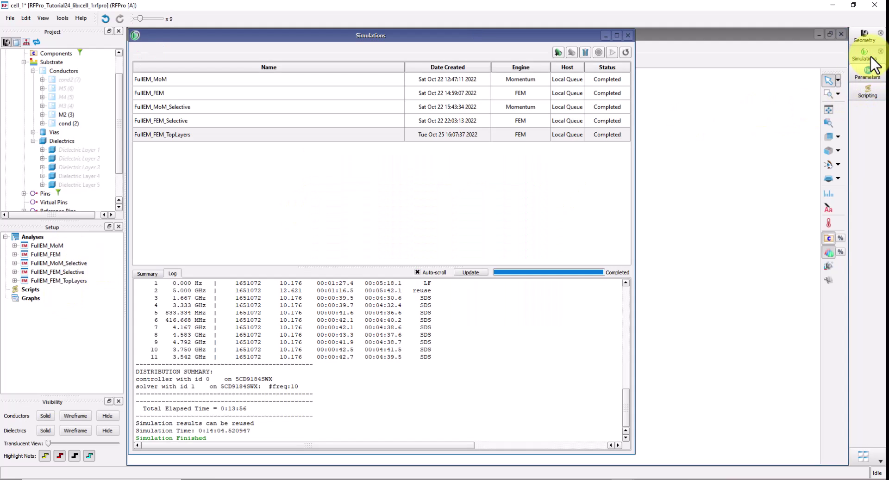
click(160, 79)
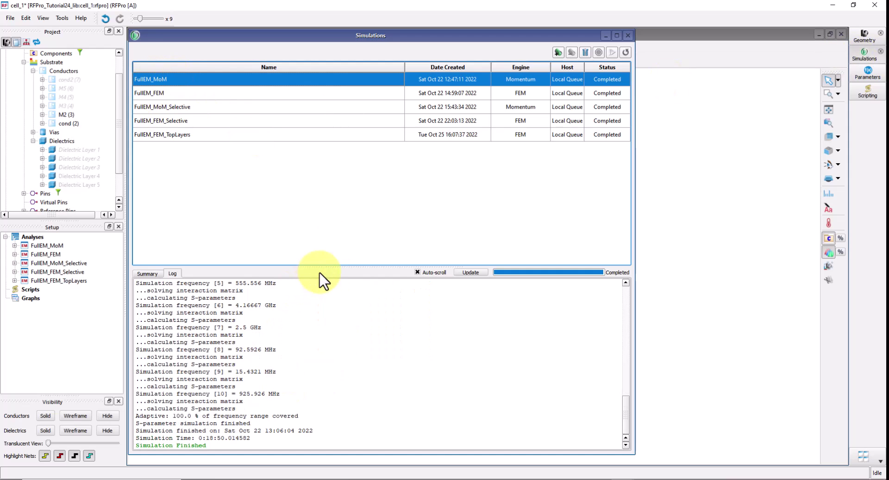
drag(324, 267, 323, 171)
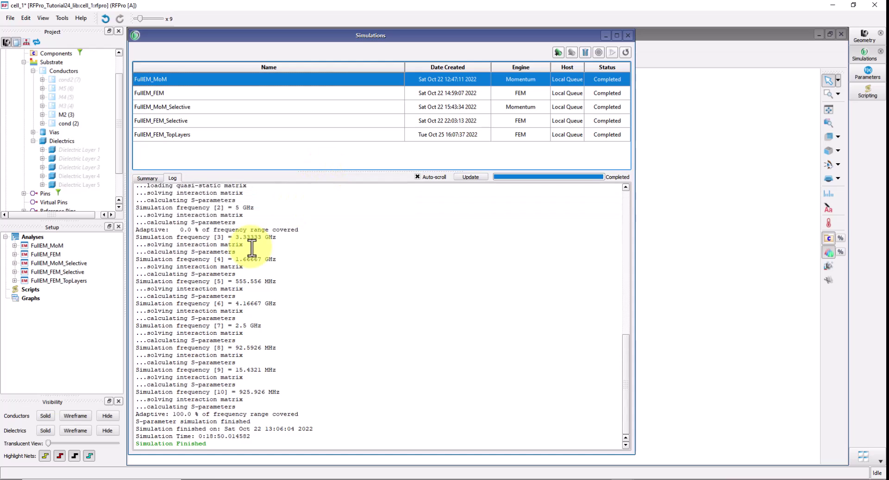
scroll(251, 242, up, 7)
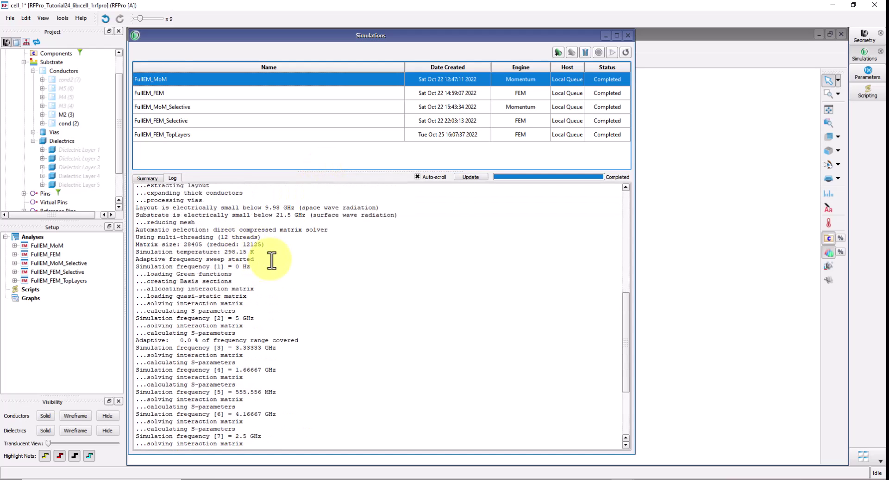
click(271, 258)
scroll(281, 283, up, 3)
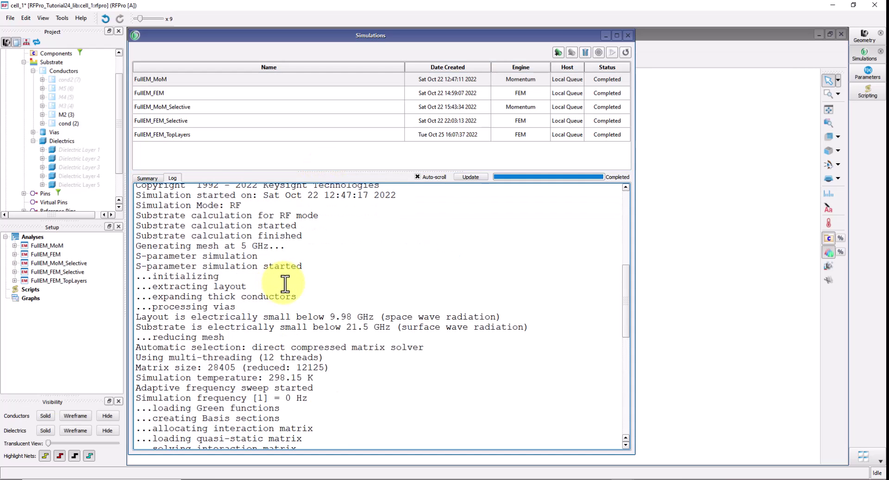
scroll(299, 287, up, 2)
double_click(311, 285)
scroll(350, 303, down, 10)
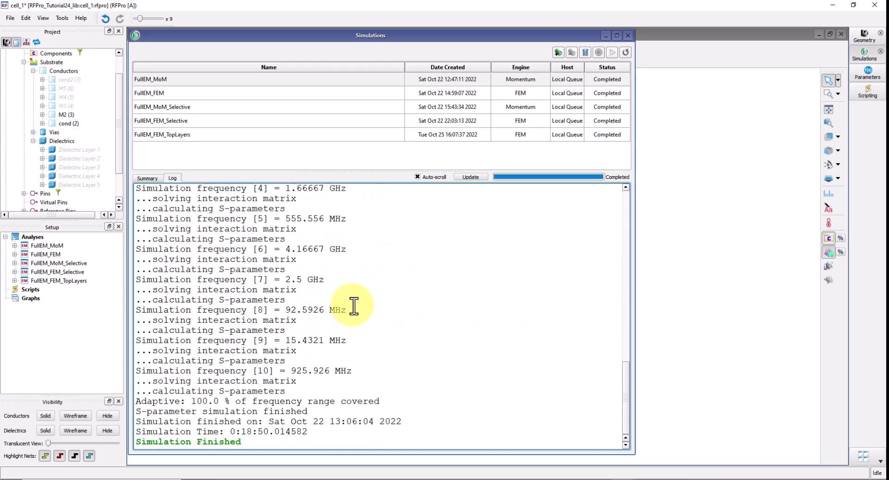
double_click(249, 433)
drag(252, 434, 275, 433)
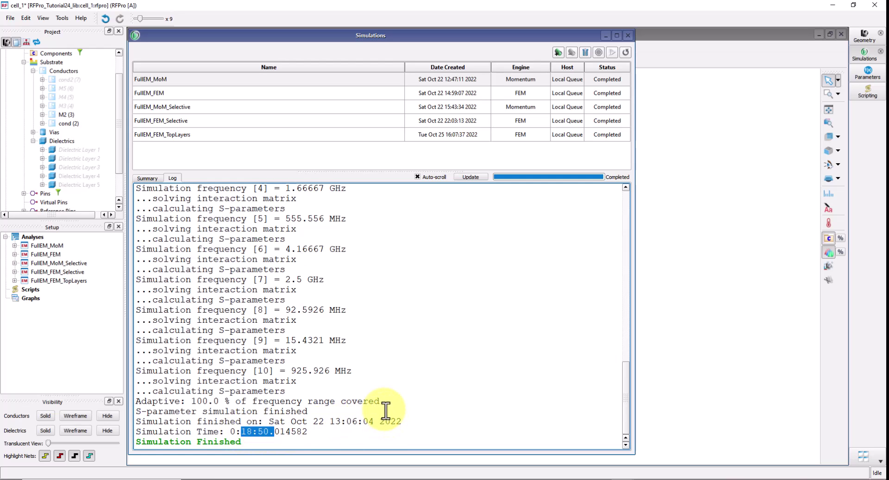
Read the FullEM_MoM_Selective log: reduced matrix size 7452 and simulation time 8:32.
click(191, 112)
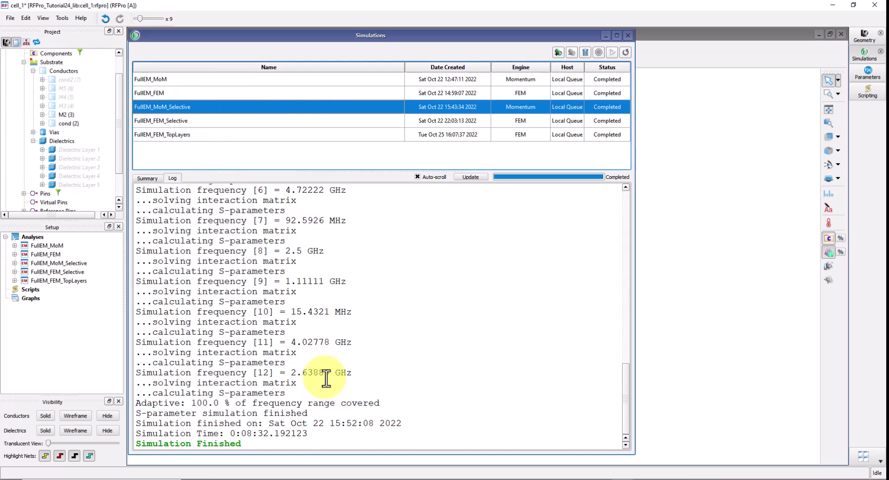
scroll(326, 378, up, 5)
scroll(324, 377, up, 12)
scroll(328, 393, down, 1)
scroll(334, 364, down, 3)
click(298, 372)
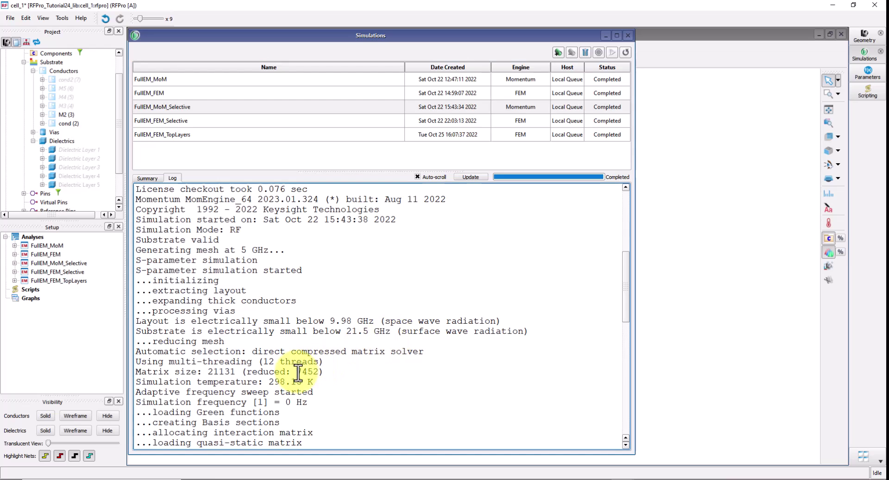
double_click(298, 373)
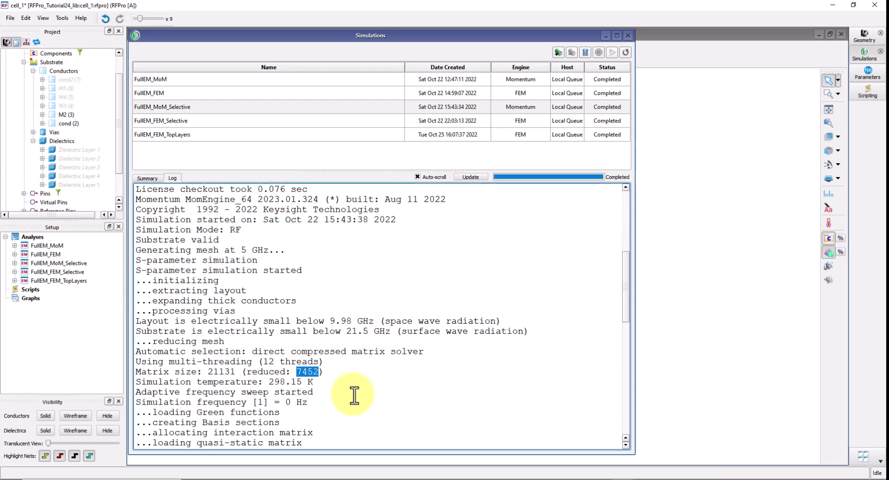
scroll(354, 392, down, 14)
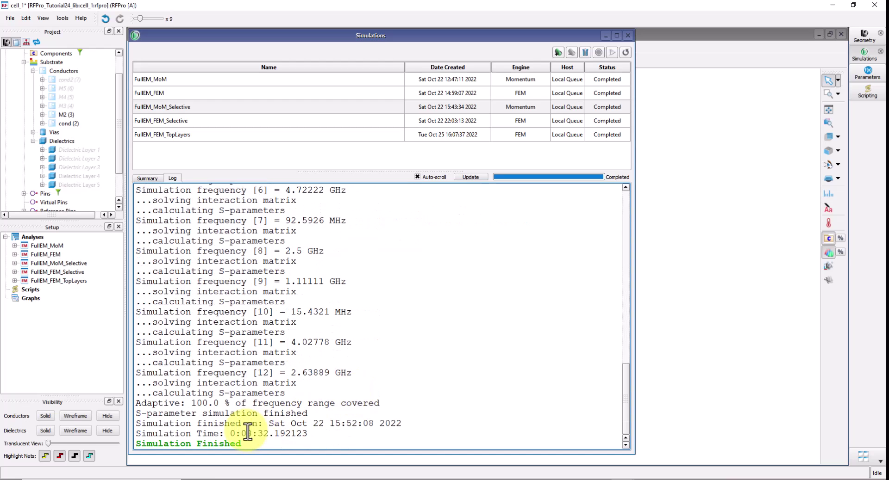
drag(246, 436, 269, 436)
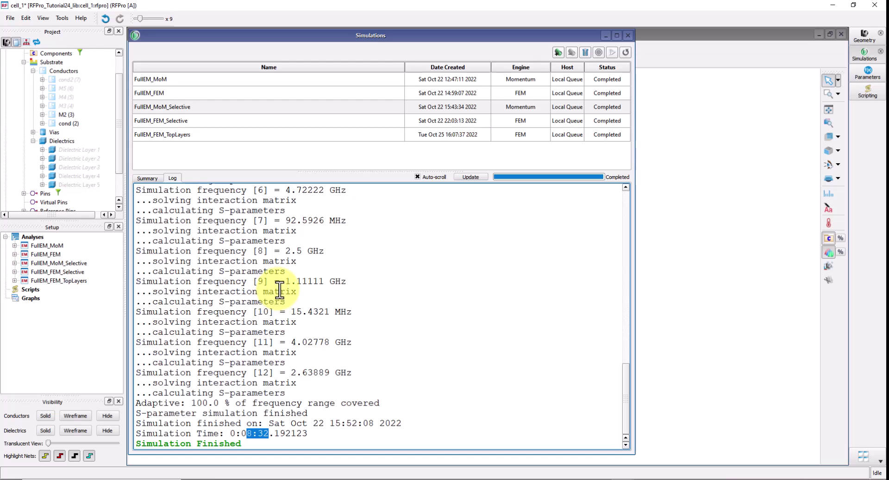
Highlight the FullEM_FEM log's 33.990 GB memory, sample memory and total elapsed time.
click(169, 94)
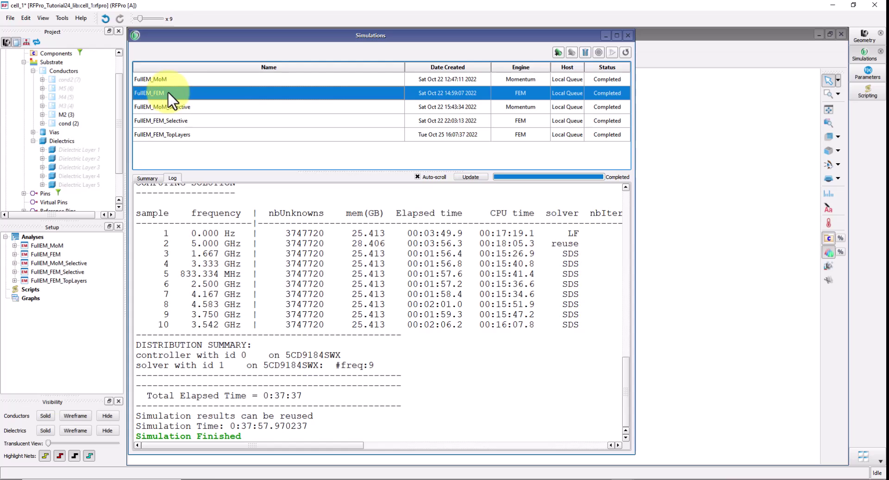
scroll(300, 286, up, 4)
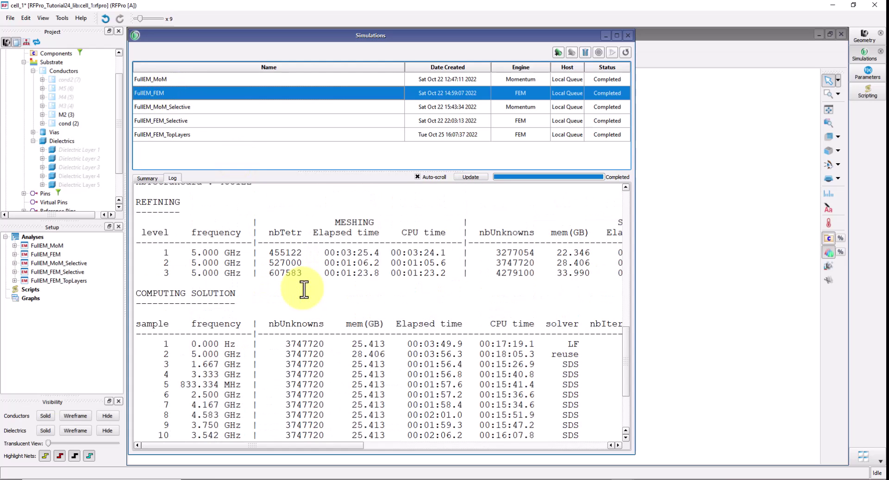
click(558, 276)
drag(559, 276, 592, 274)
scroll(429, 309, down, 4)
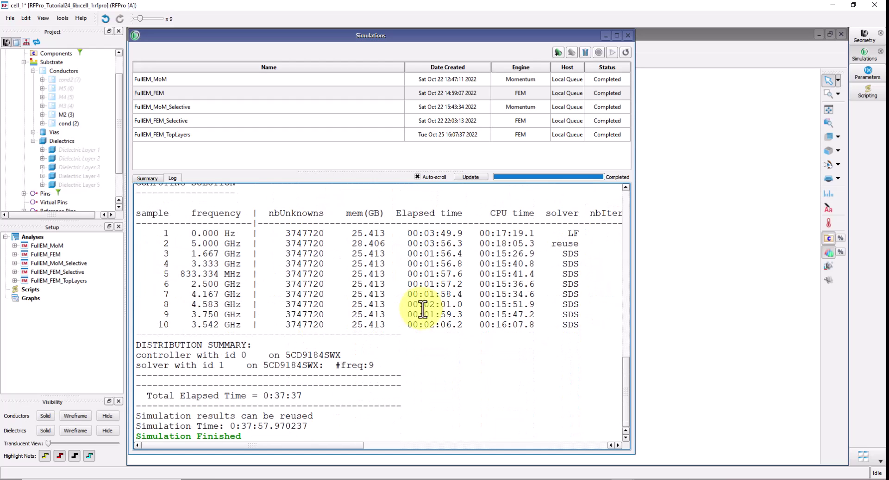
drag(354, 236, 385, 243)
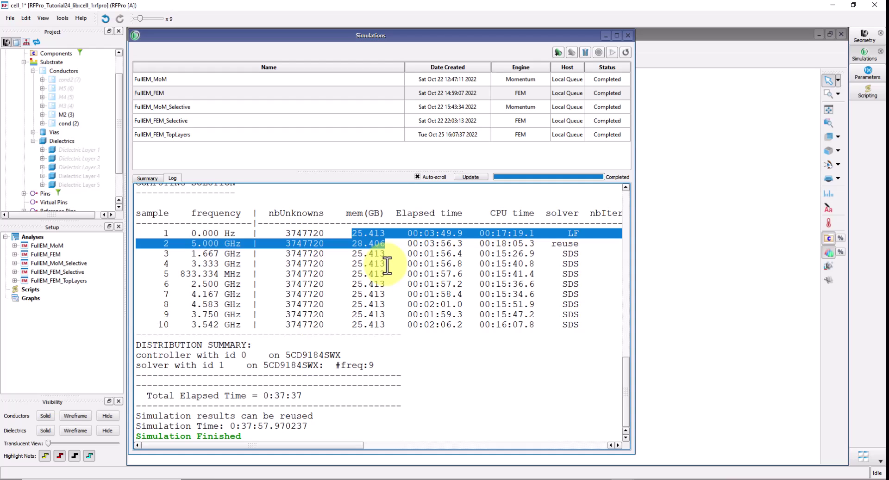
triple_click(277, 397)
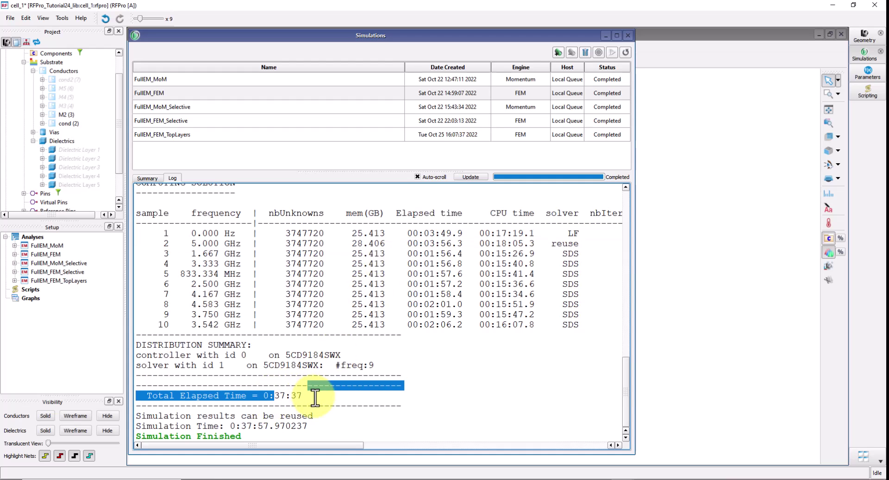
click(312, 396)
Highlight FullEM_FEM_TopLayers' 13:56 elapsed time, 10.176 GB sample memory and 14.877 GB peak.
click(180, 135)
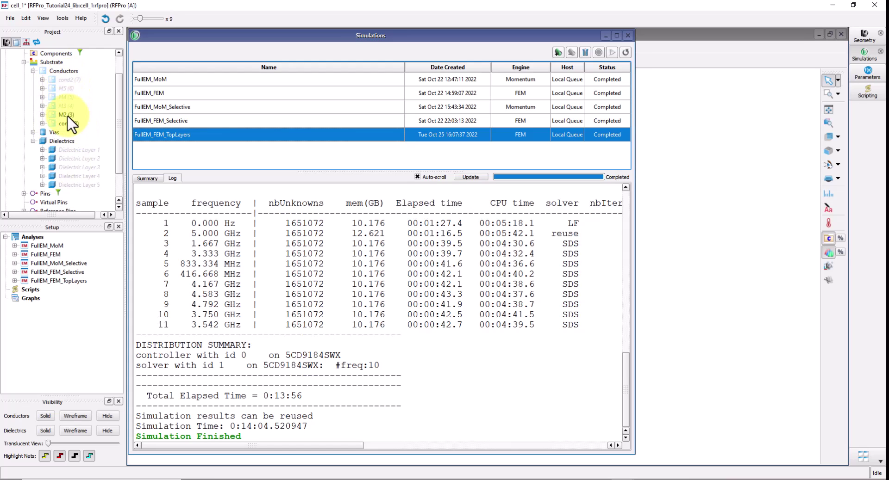
drag(275, 396, 303, 399)
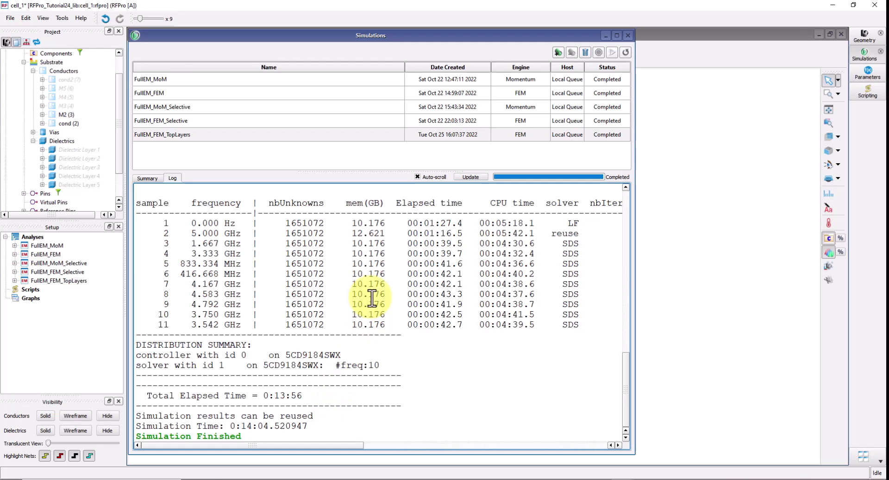
drag(352, 224, 386, 225)
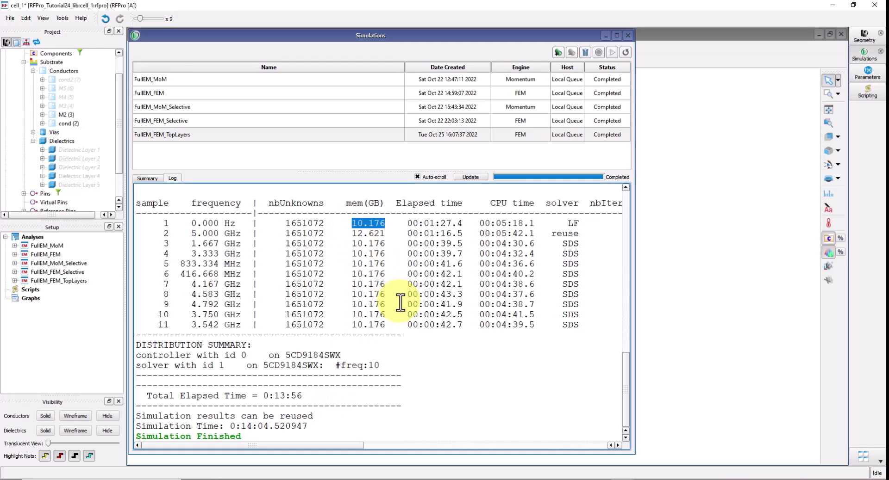
scroll(401, 302, up, 4)
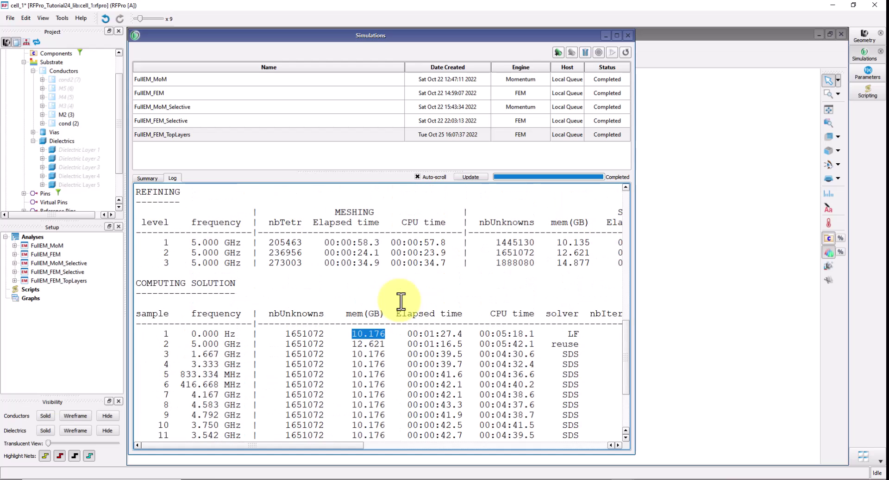
drag(556, 263, 591, 263)
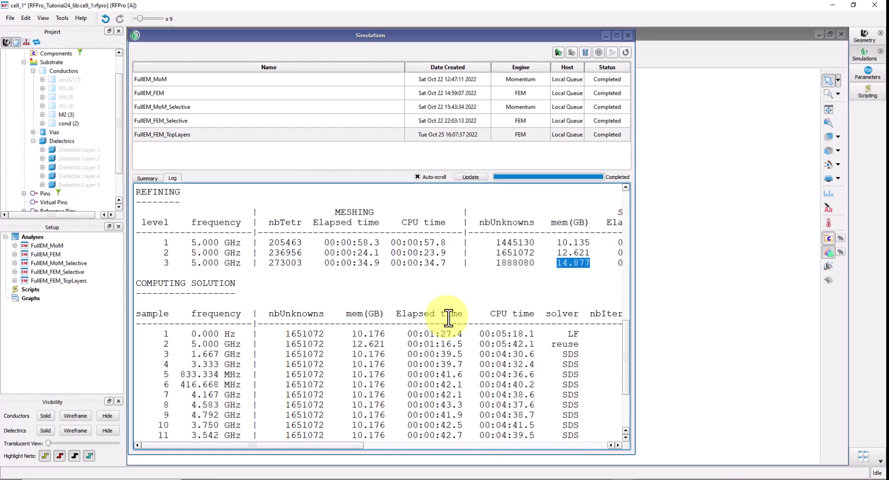
Close the Simulations window and tilt the cell_1 model to look down on the planes.
click(628, 36)
drag(378, 209, 414, 292)
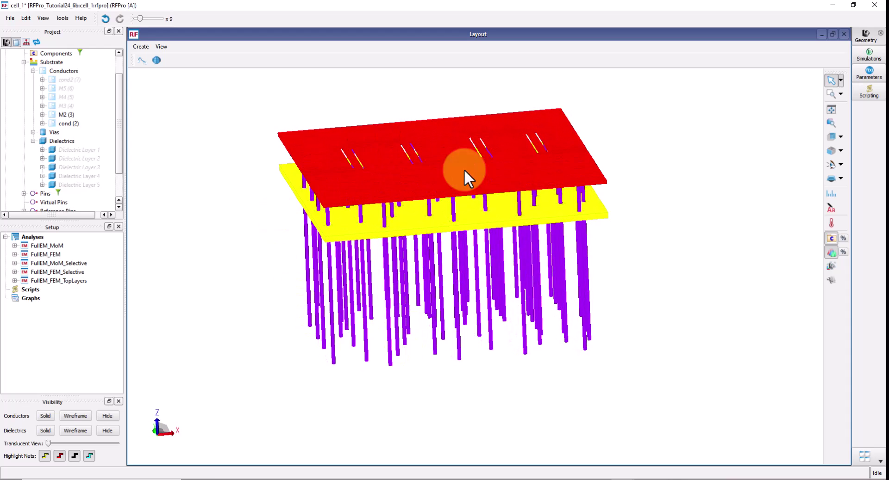
mouse_move(340, 230)
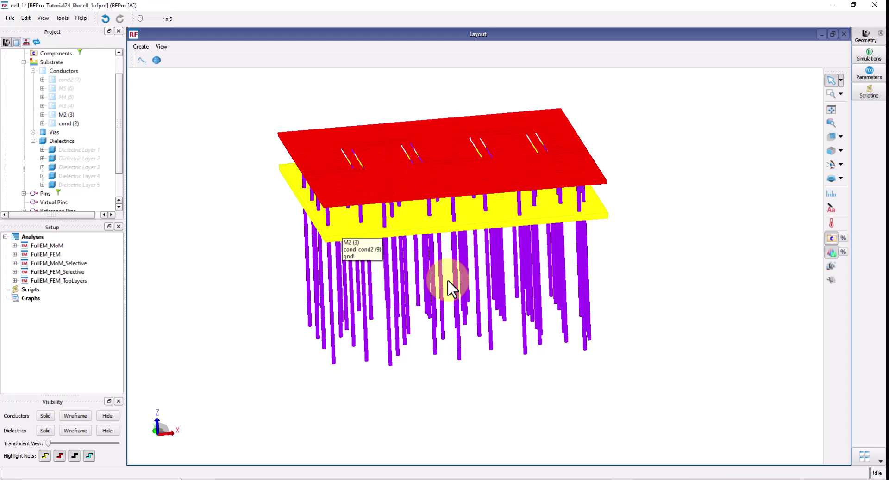
Switch to the cell_2 design and briefly expand its Substrate conductor list.
mouse_move(616, 477)
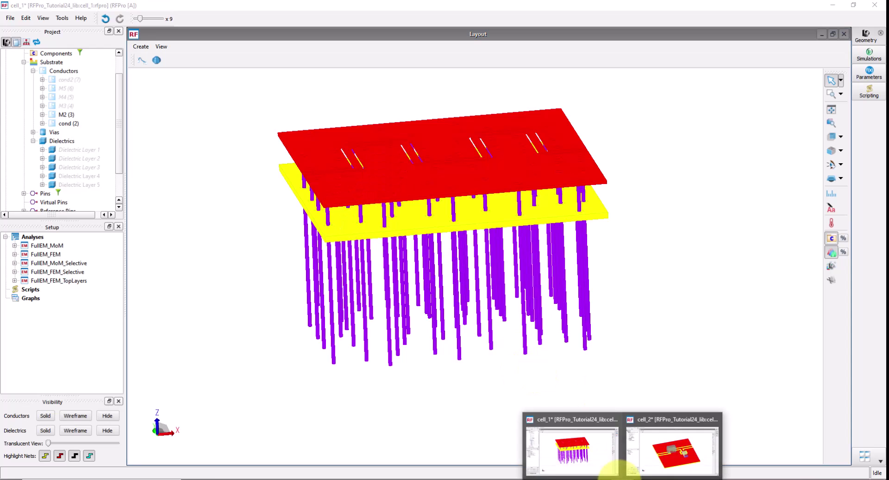
click(659, 459)
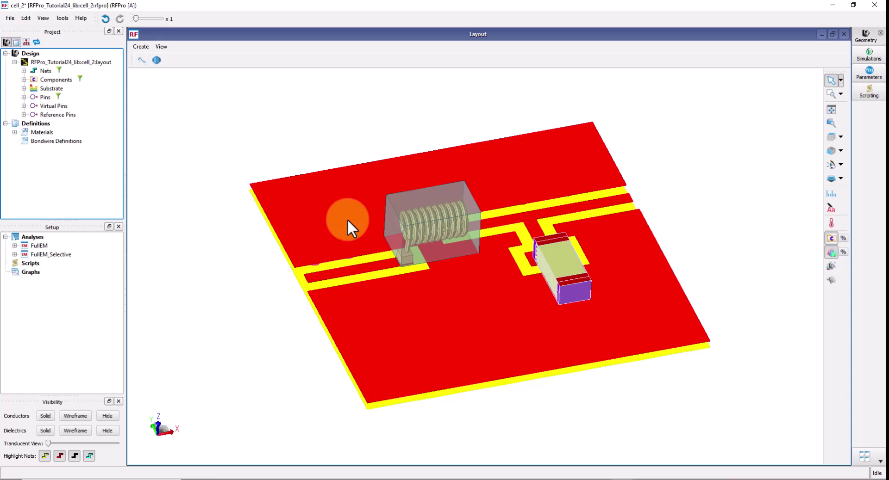
mouse_move(394, 332)
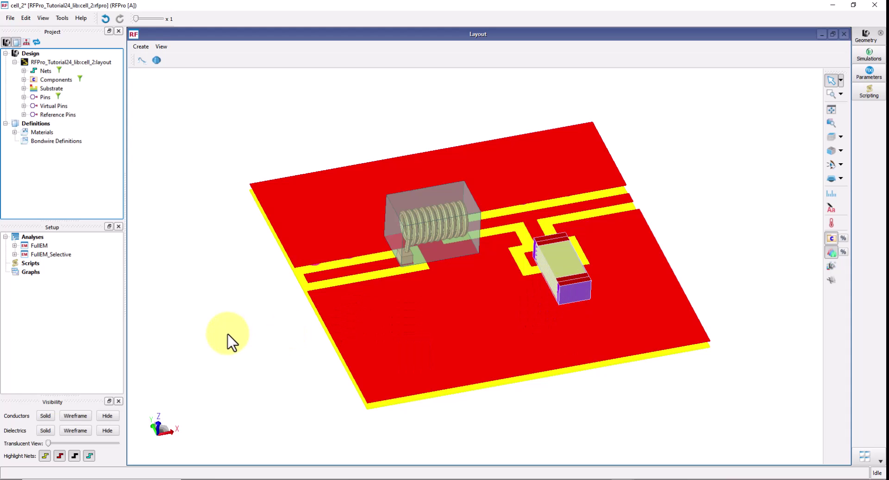
click(23, 88)
click(33, 98)
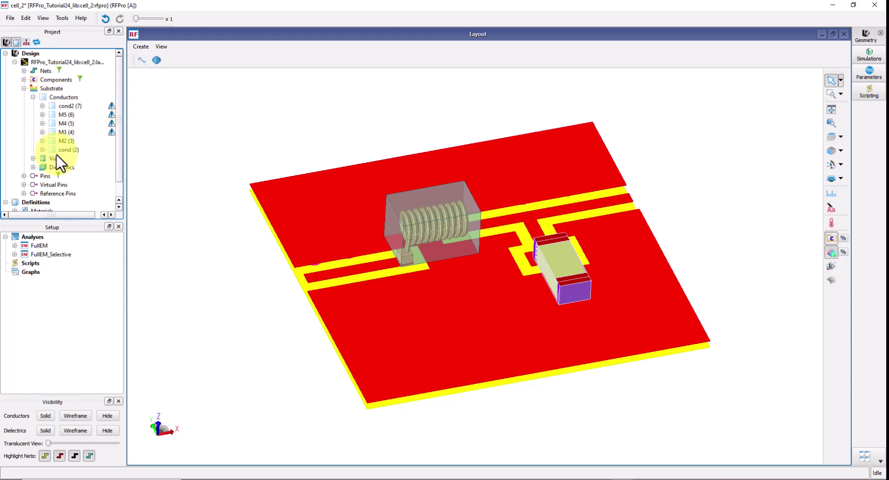
click(33, 98)
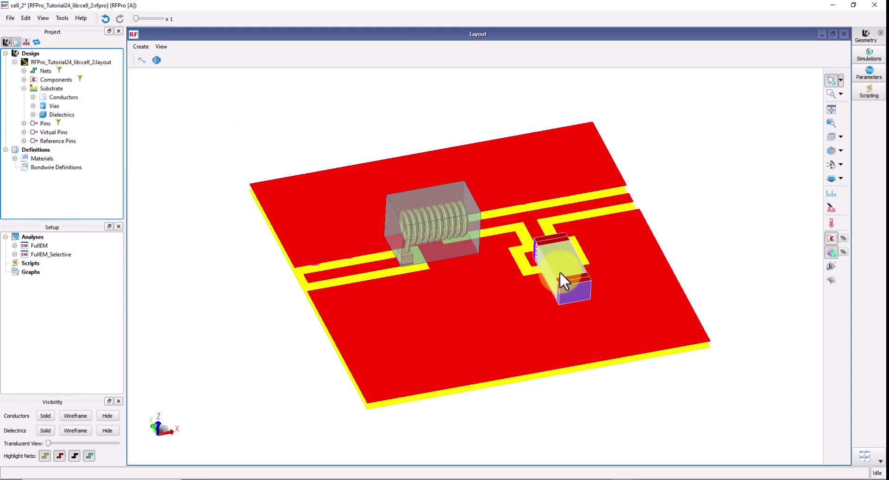
Under Components > mlcc_cap_22pf, uncheck Include In Mesh for capacitor X2.
click(23, 80)
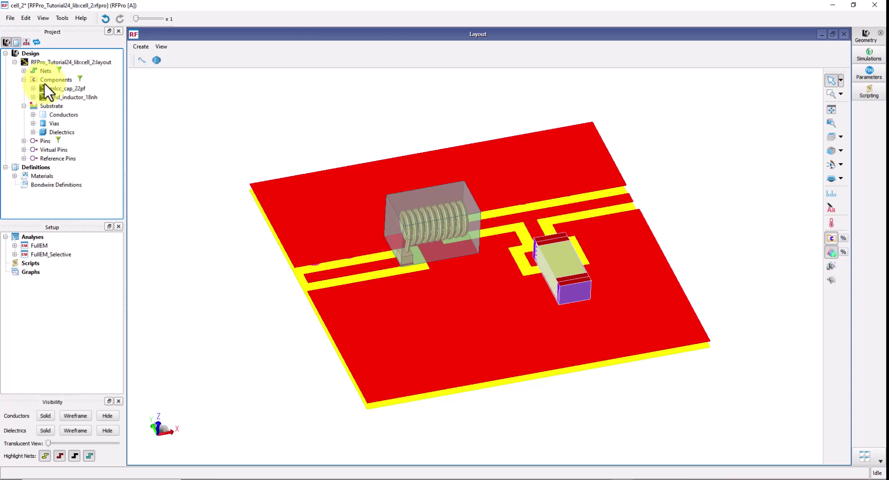
click(33, 88)
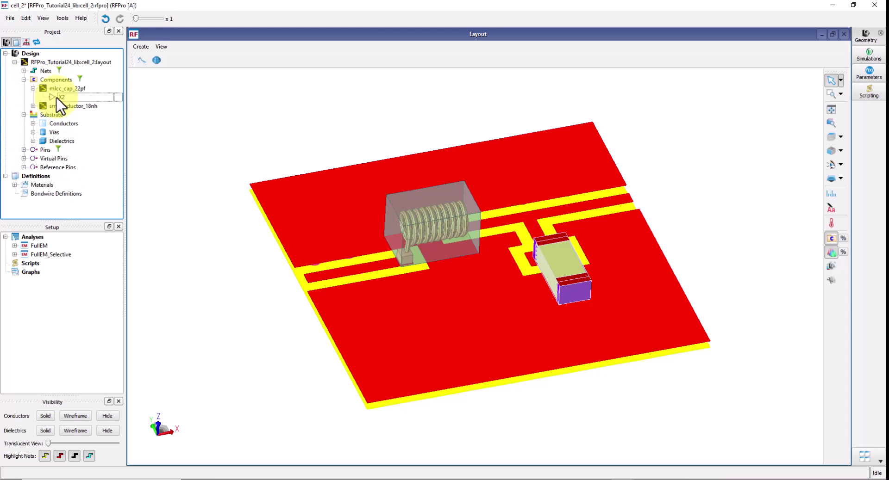
click(60, 97)
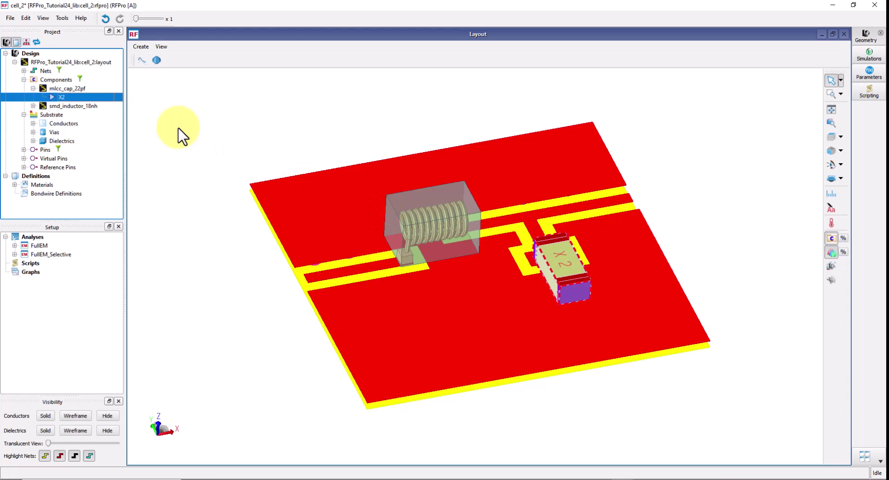
click(57, 98)
right_click(57, 98)
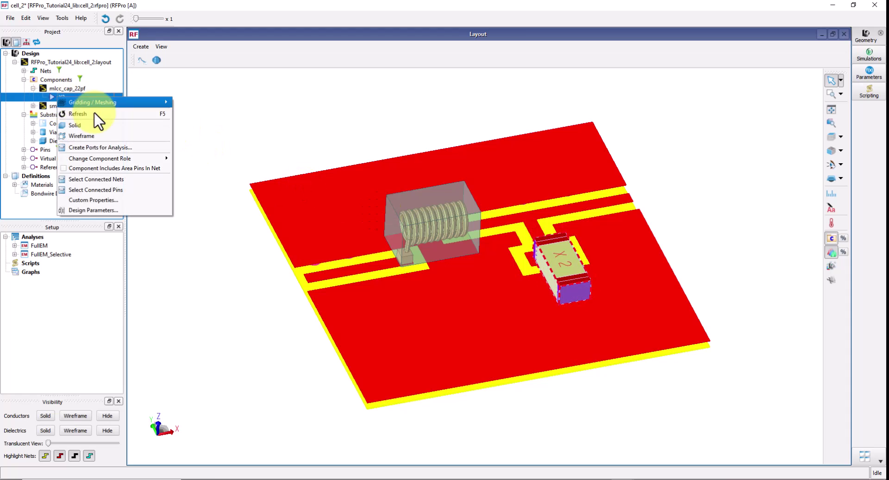
mouse_move(96, 104)
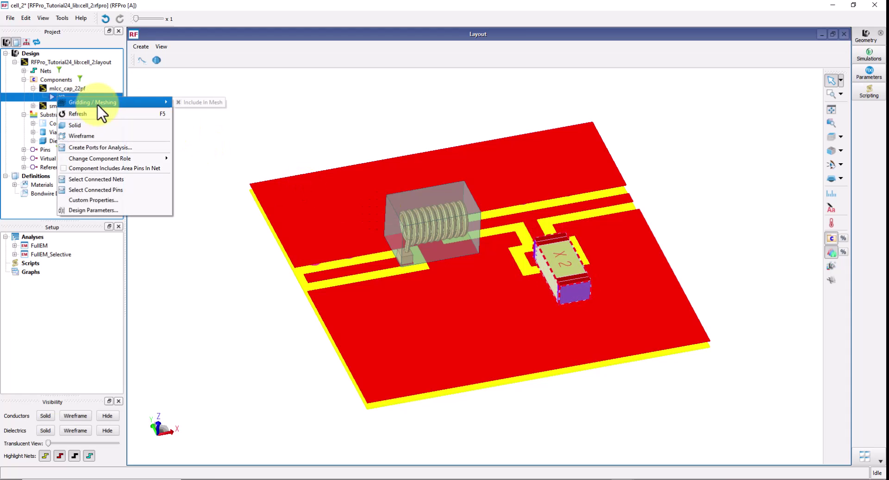
click(200, 102)
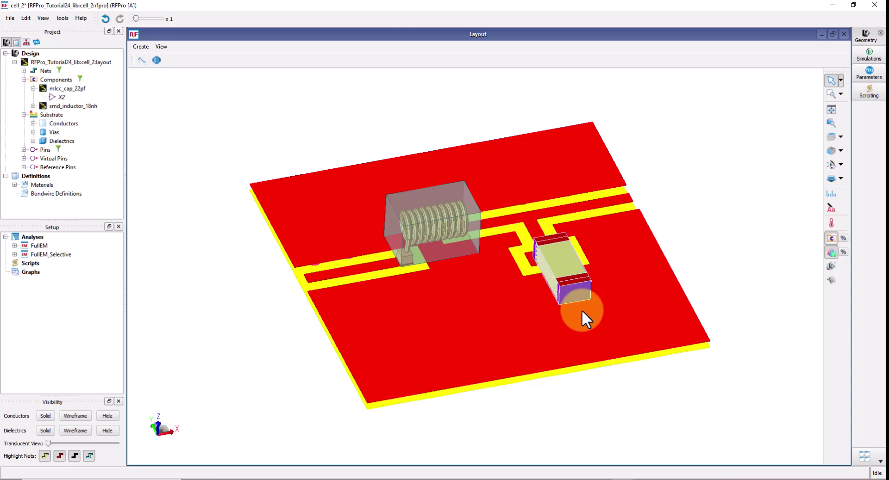
mouse_move(581, 309)
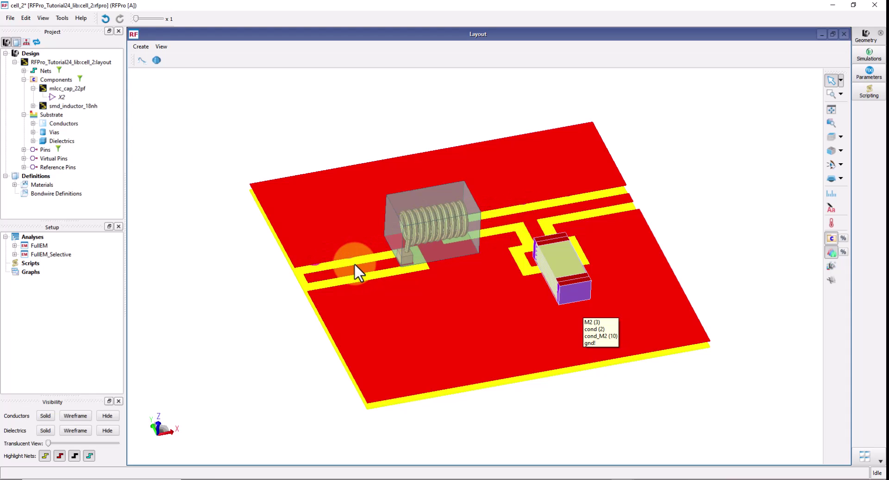
Overlay the FullEM and FullEM_Selective S-parameter results and maximize the |S(1,2)| plot.
click(40, 247)
ctrl+click(45, 254)
right_click(45, 253)
click(64, 271)
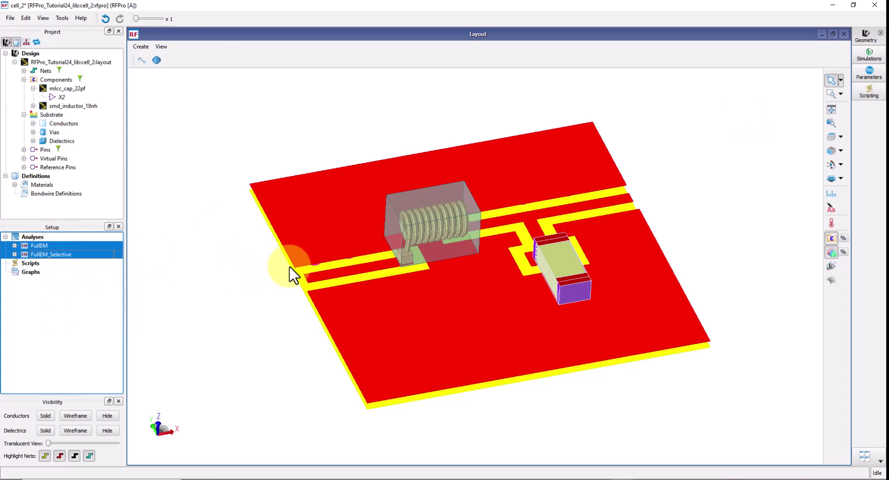
double_click(593, 142)
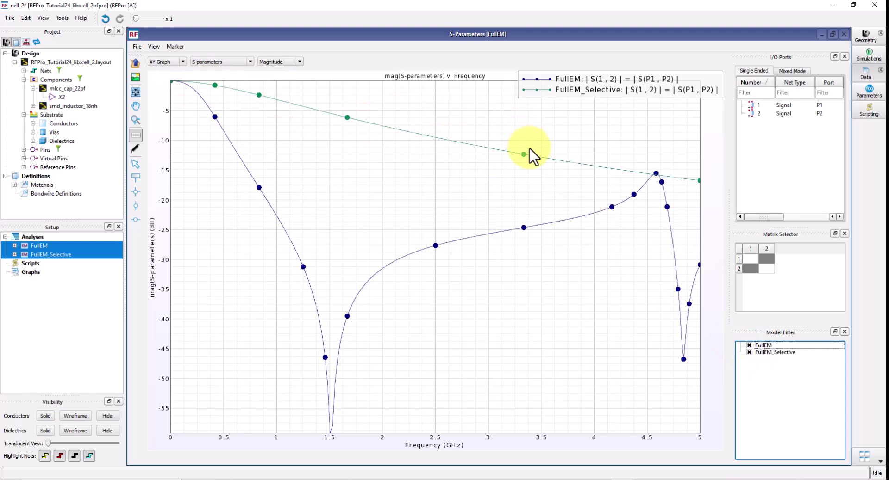
Close the S-Parameters [FullEM] plot to bring back the cell_2 board in the 3D layout view.
click(843, 33)
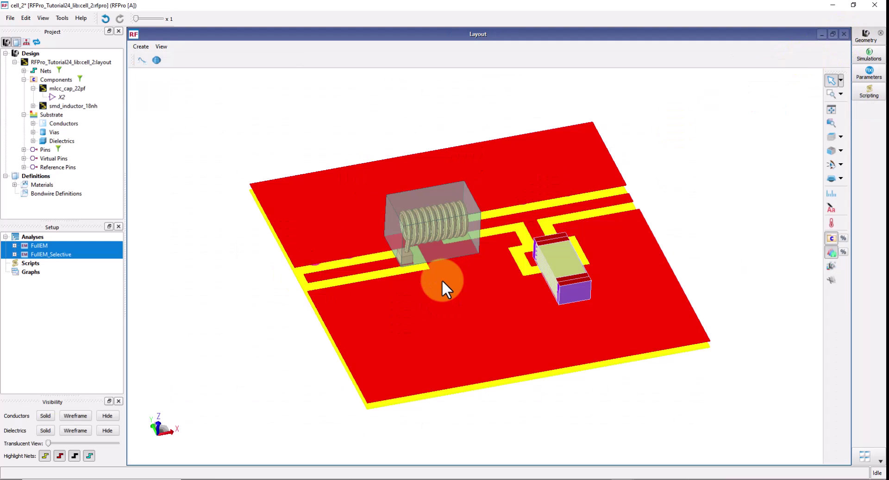